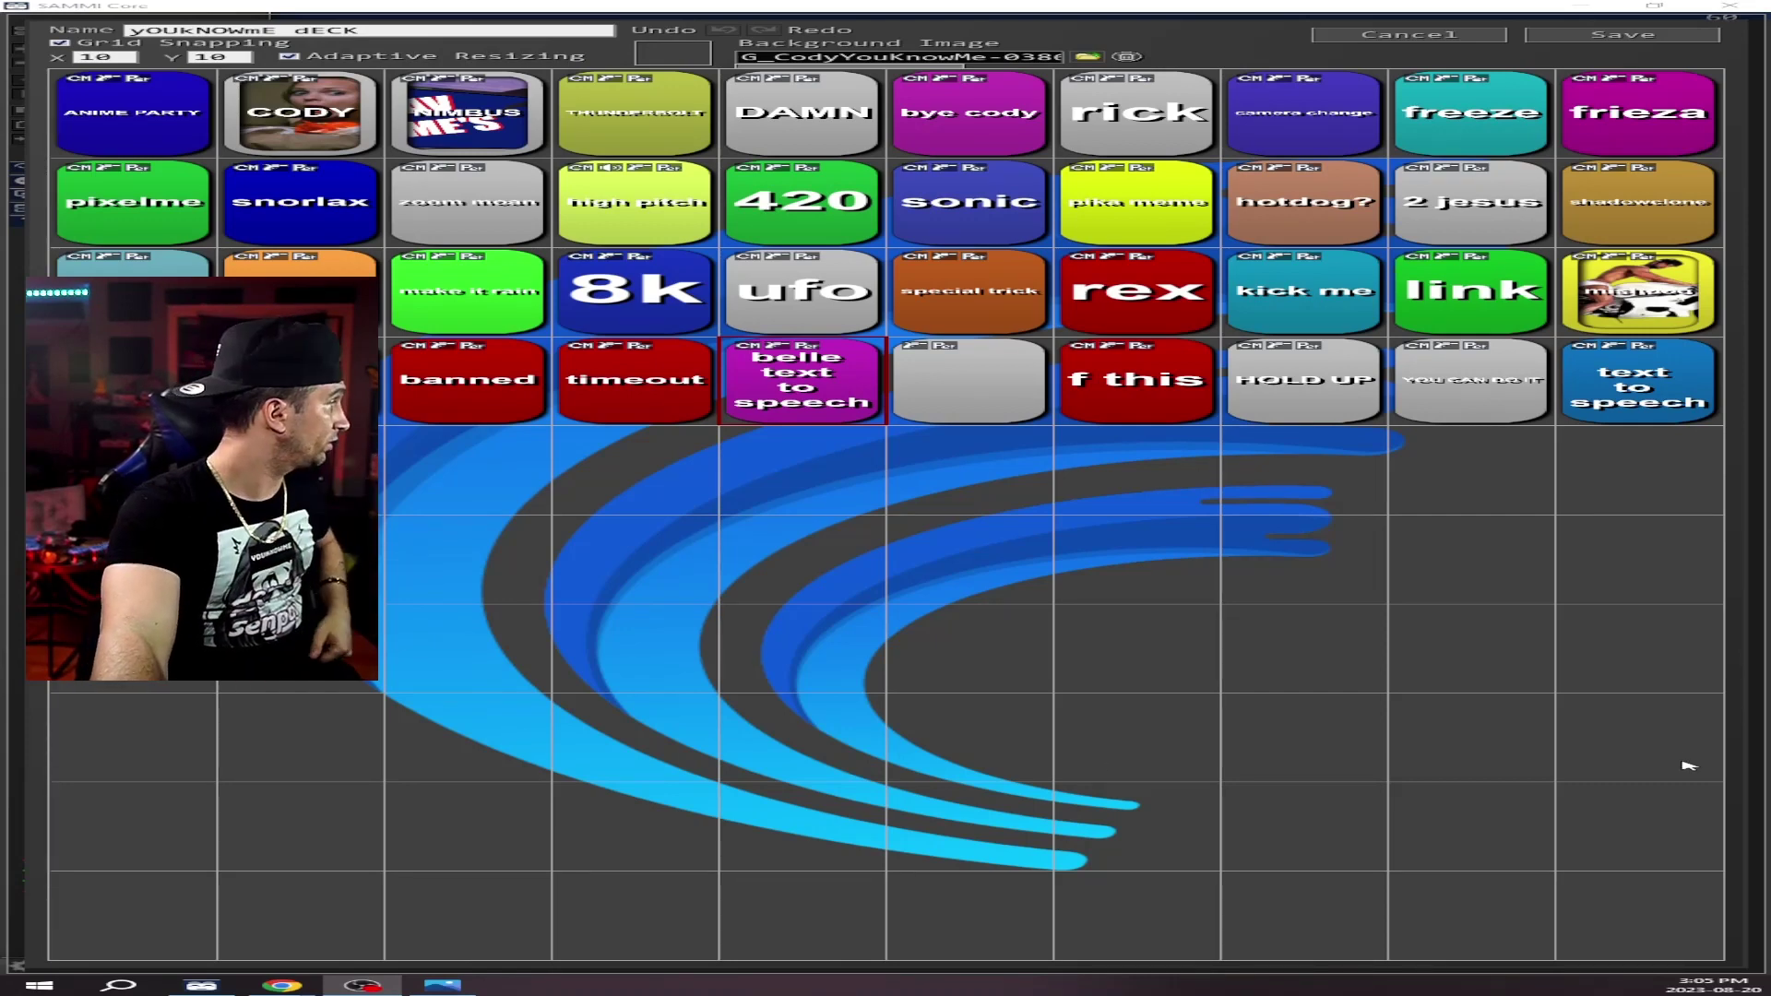
# Open the commands of the belle text to speech button and examine its two source visibility commands.
pyautogui.doubleClick(821, 386)
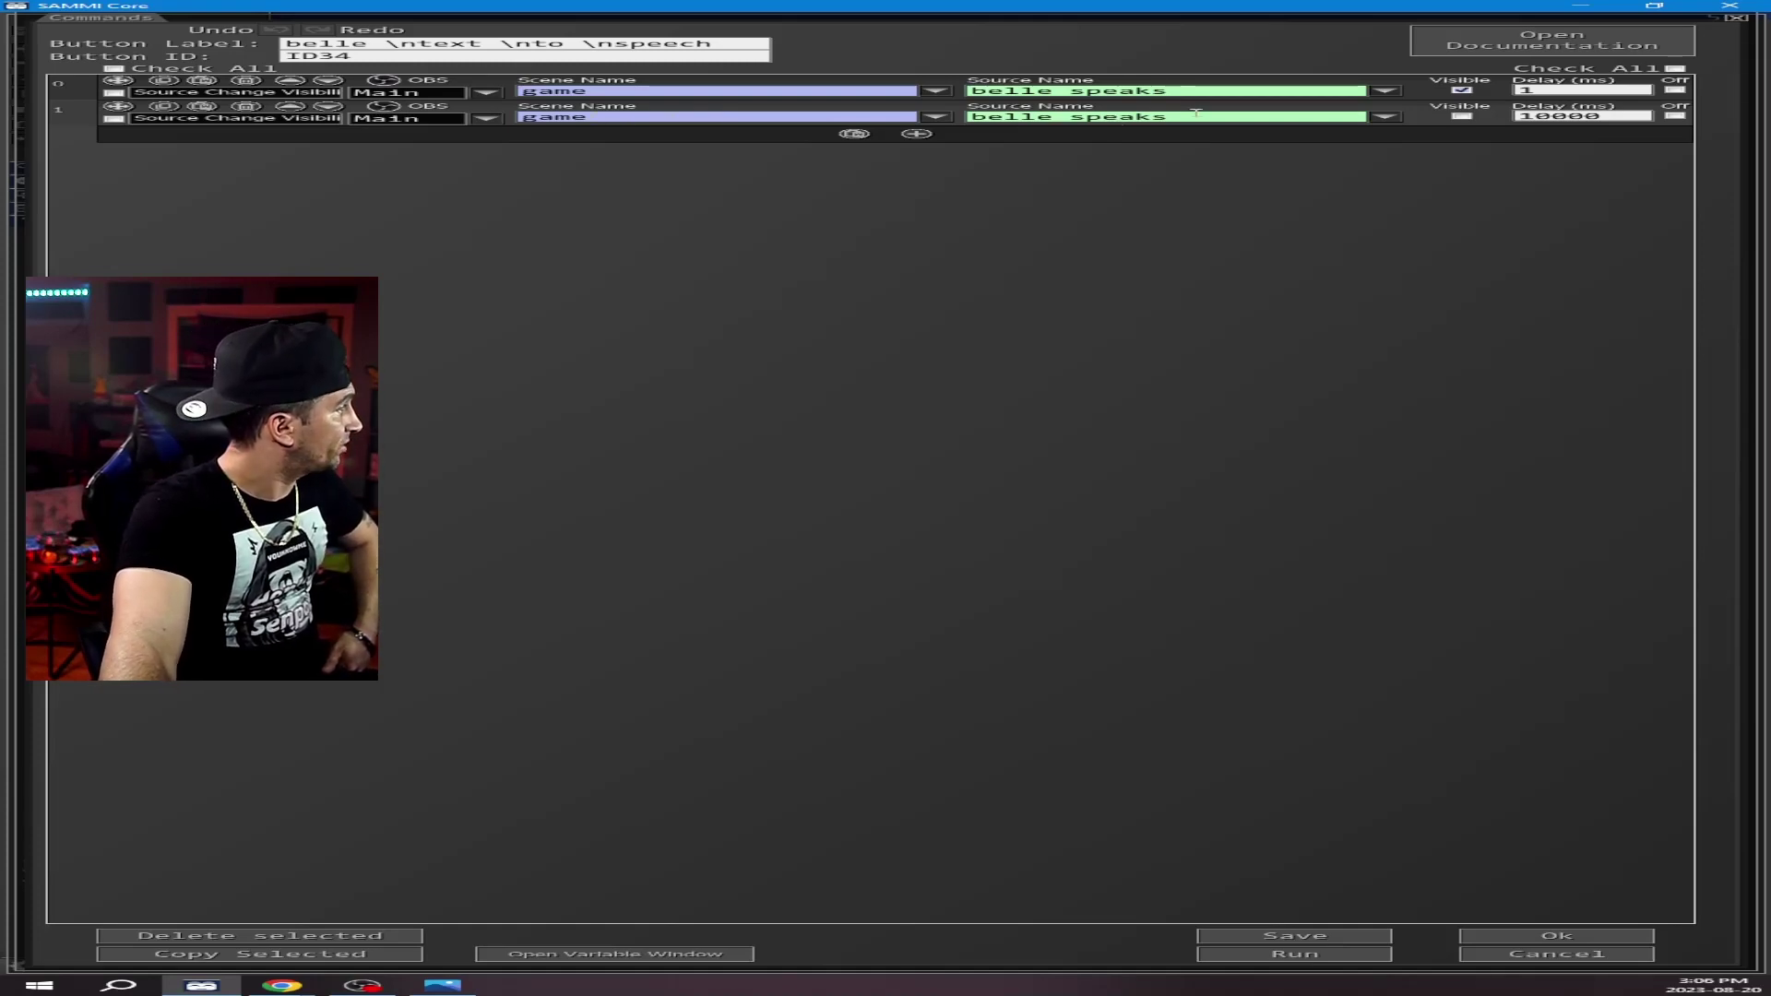
pyautogui.click(1460, 118)
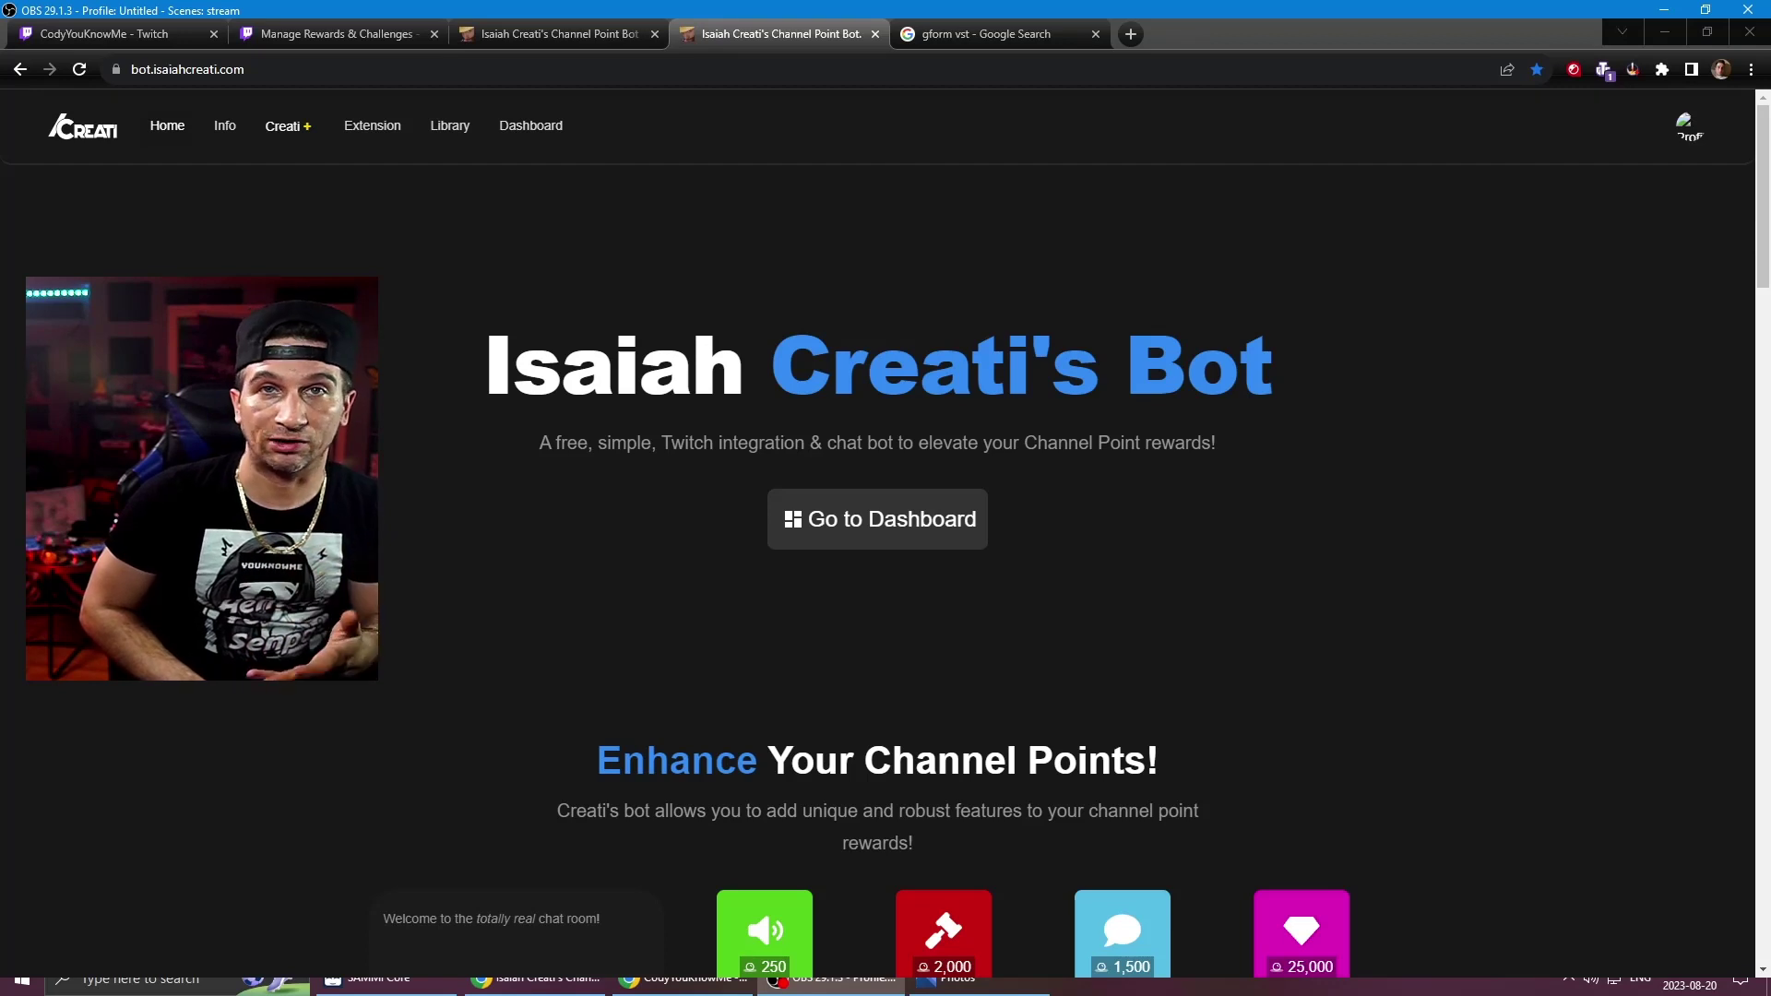
# Switch to Creati's bot dashboard in Chrome and open the Belle Speaks With Text To Speech reward's feature settings.
pyautogui.hotkey('ctrl', 'w')
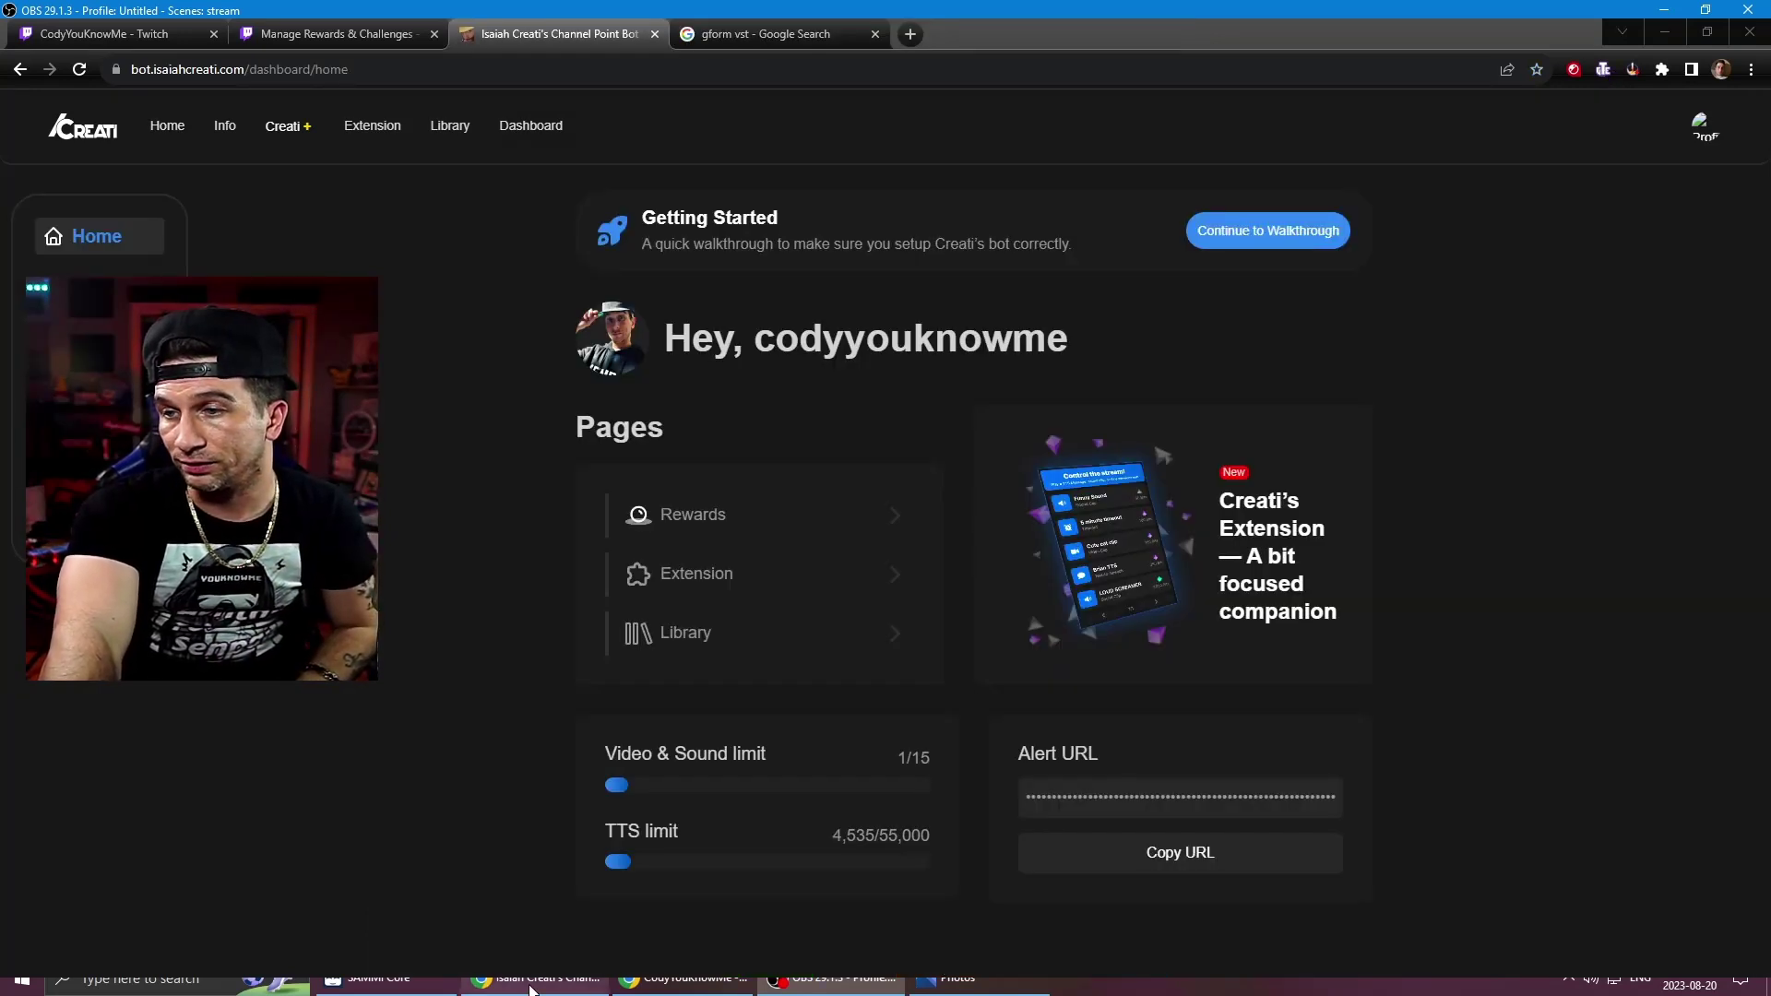
pyautogui.click(551, 968)
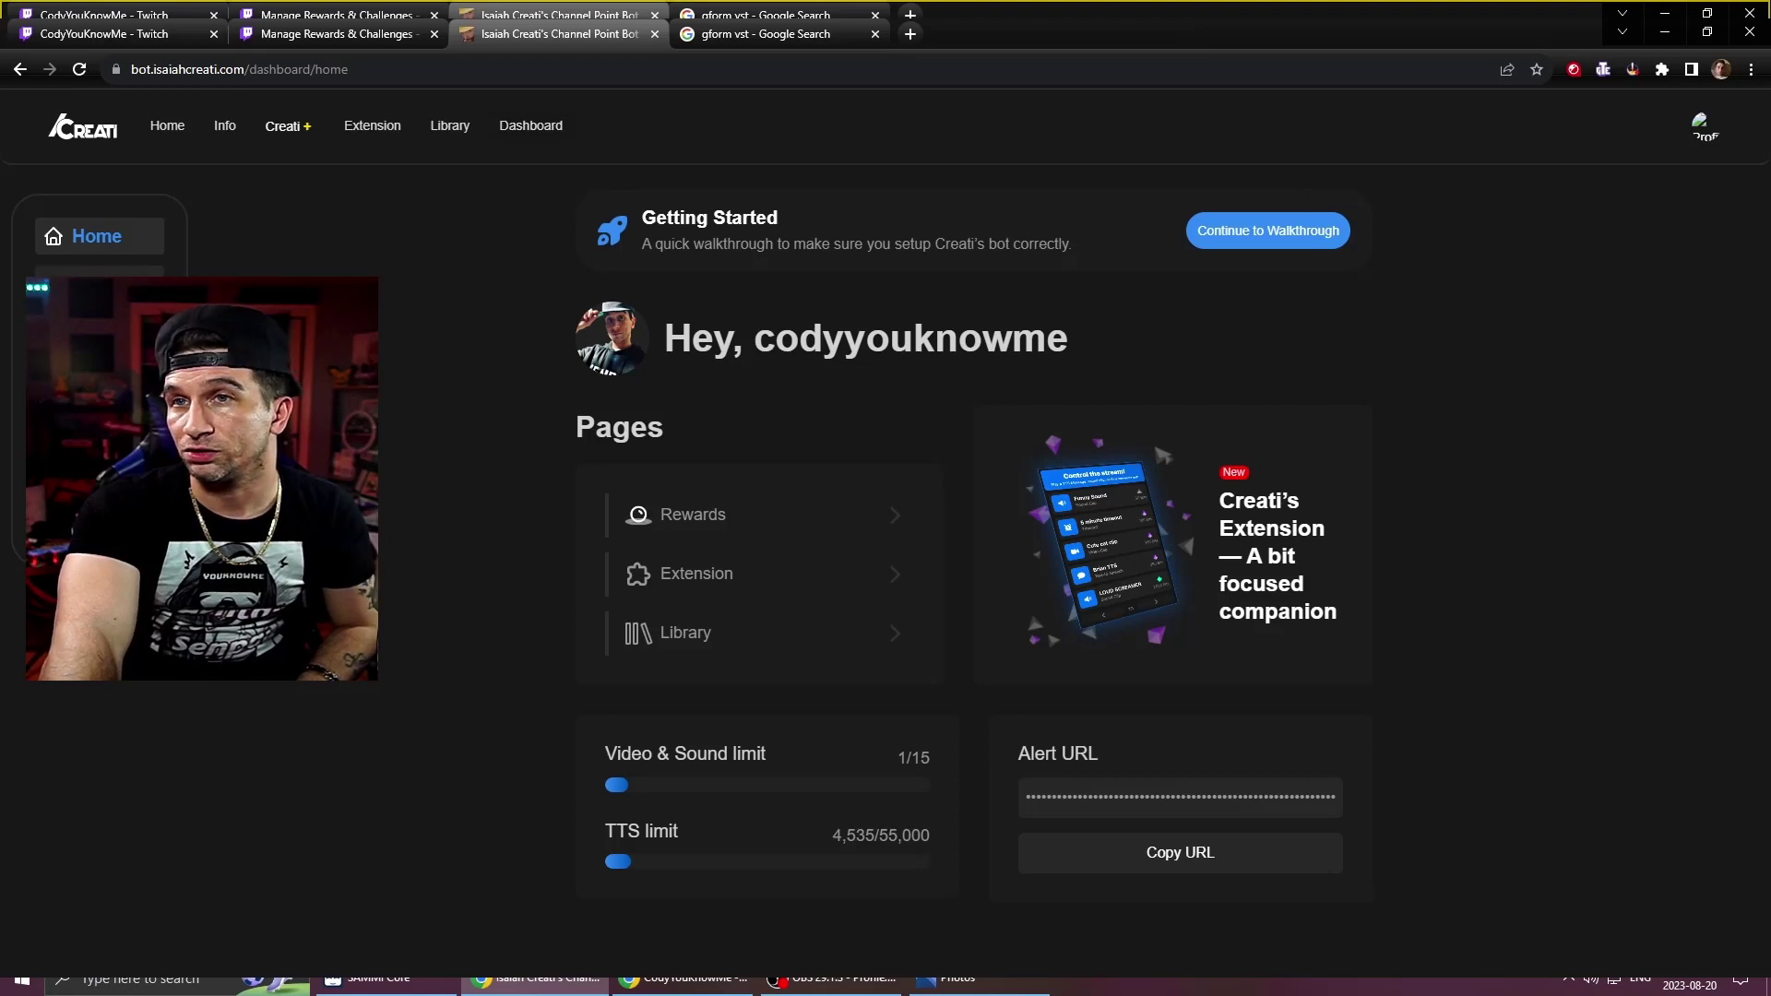
pyautogui.click(99, 284)
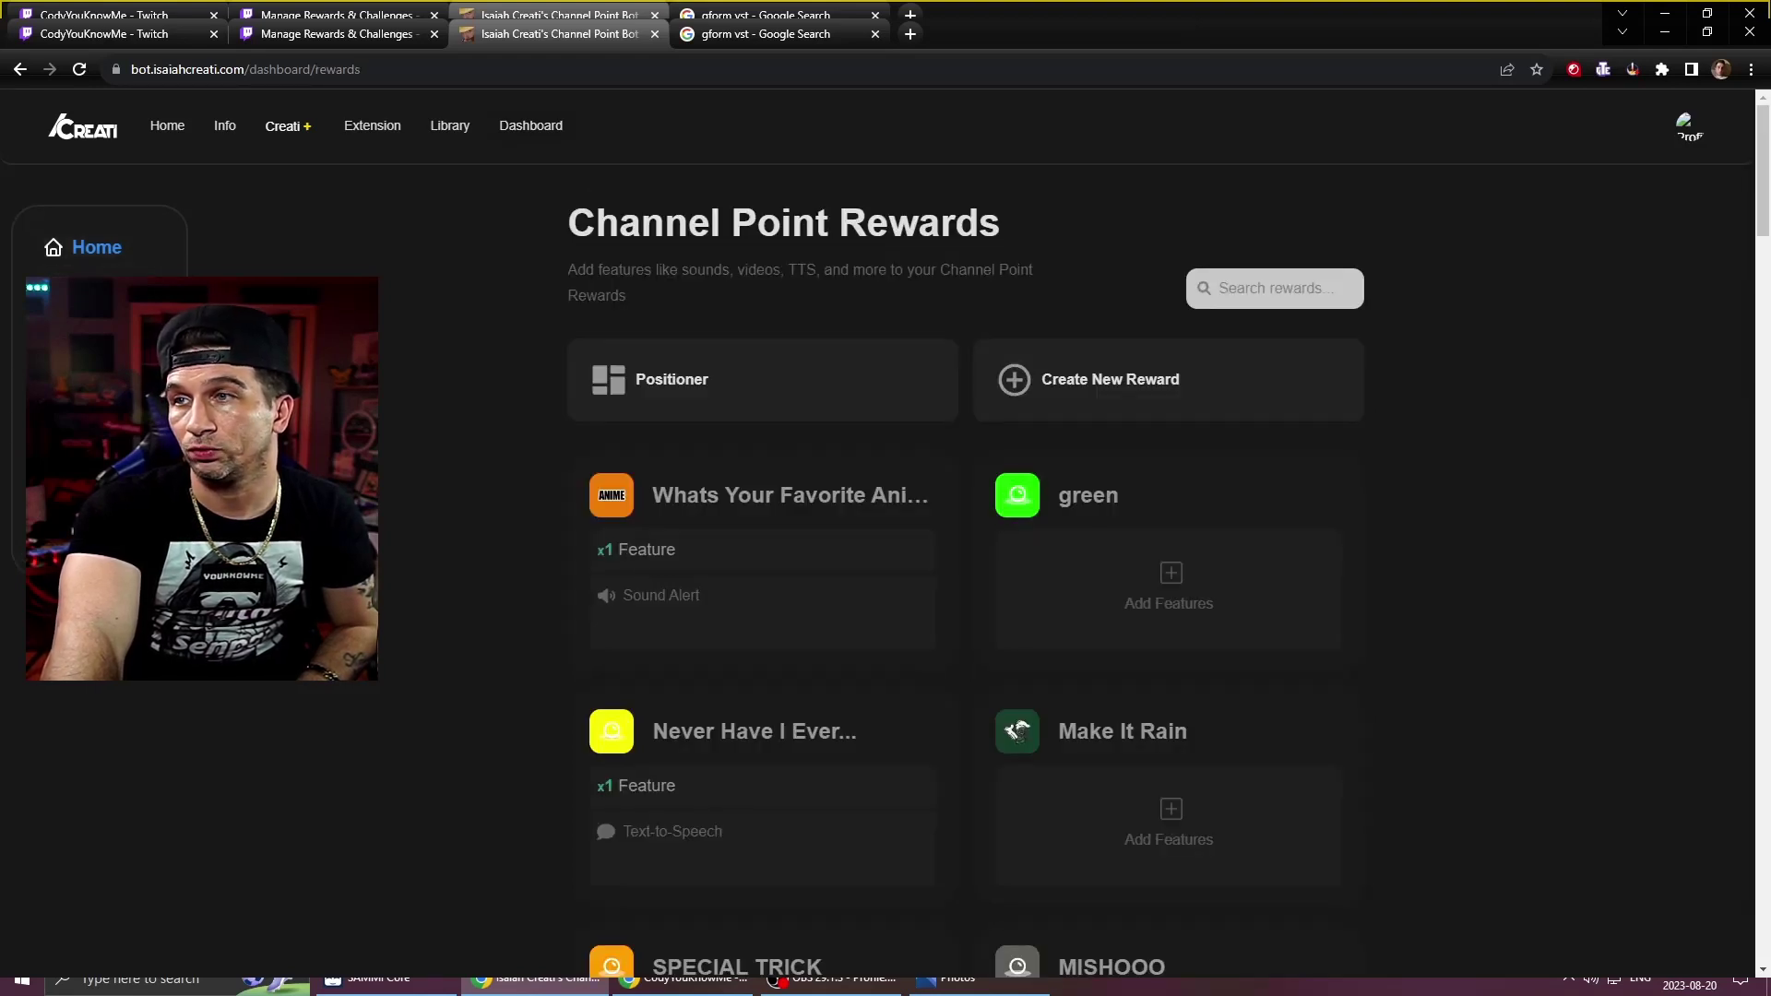
pyautogui.scroll(-14, 877, 486)
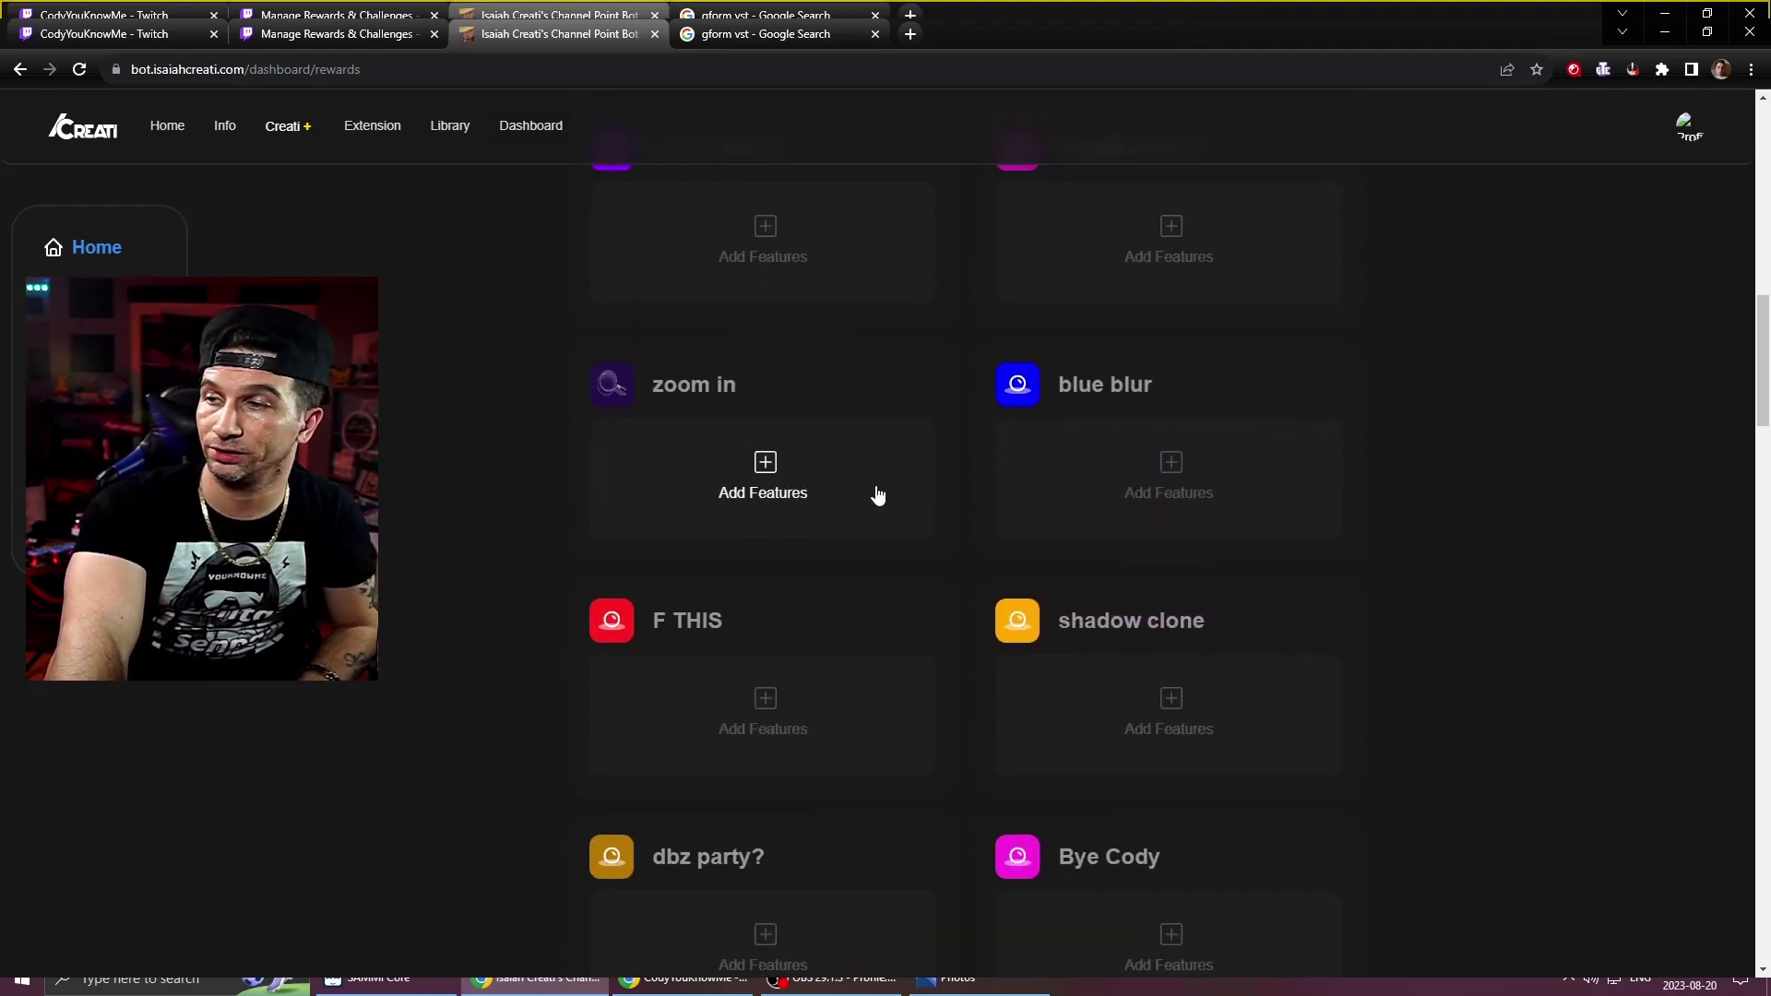
pyautogui.scroll(-11, 877, 486)
pyautogui.scroll(-7, 871, 495)
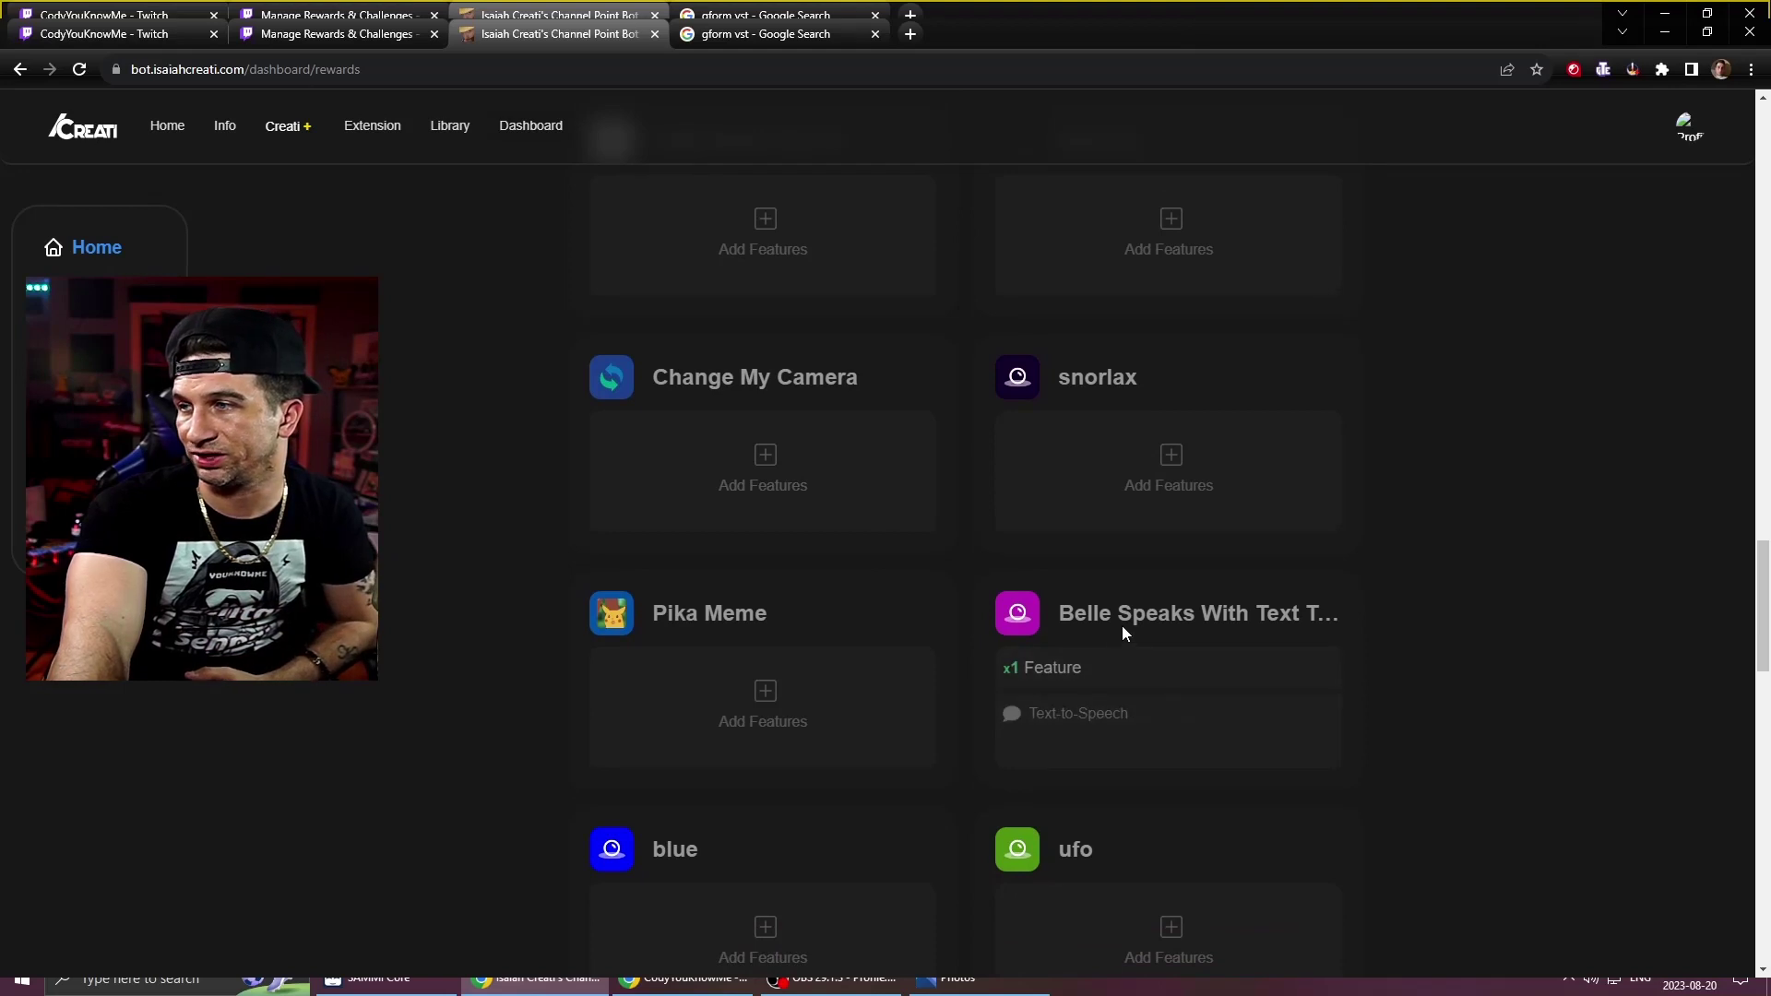
pyautogui.click(1178, 724)
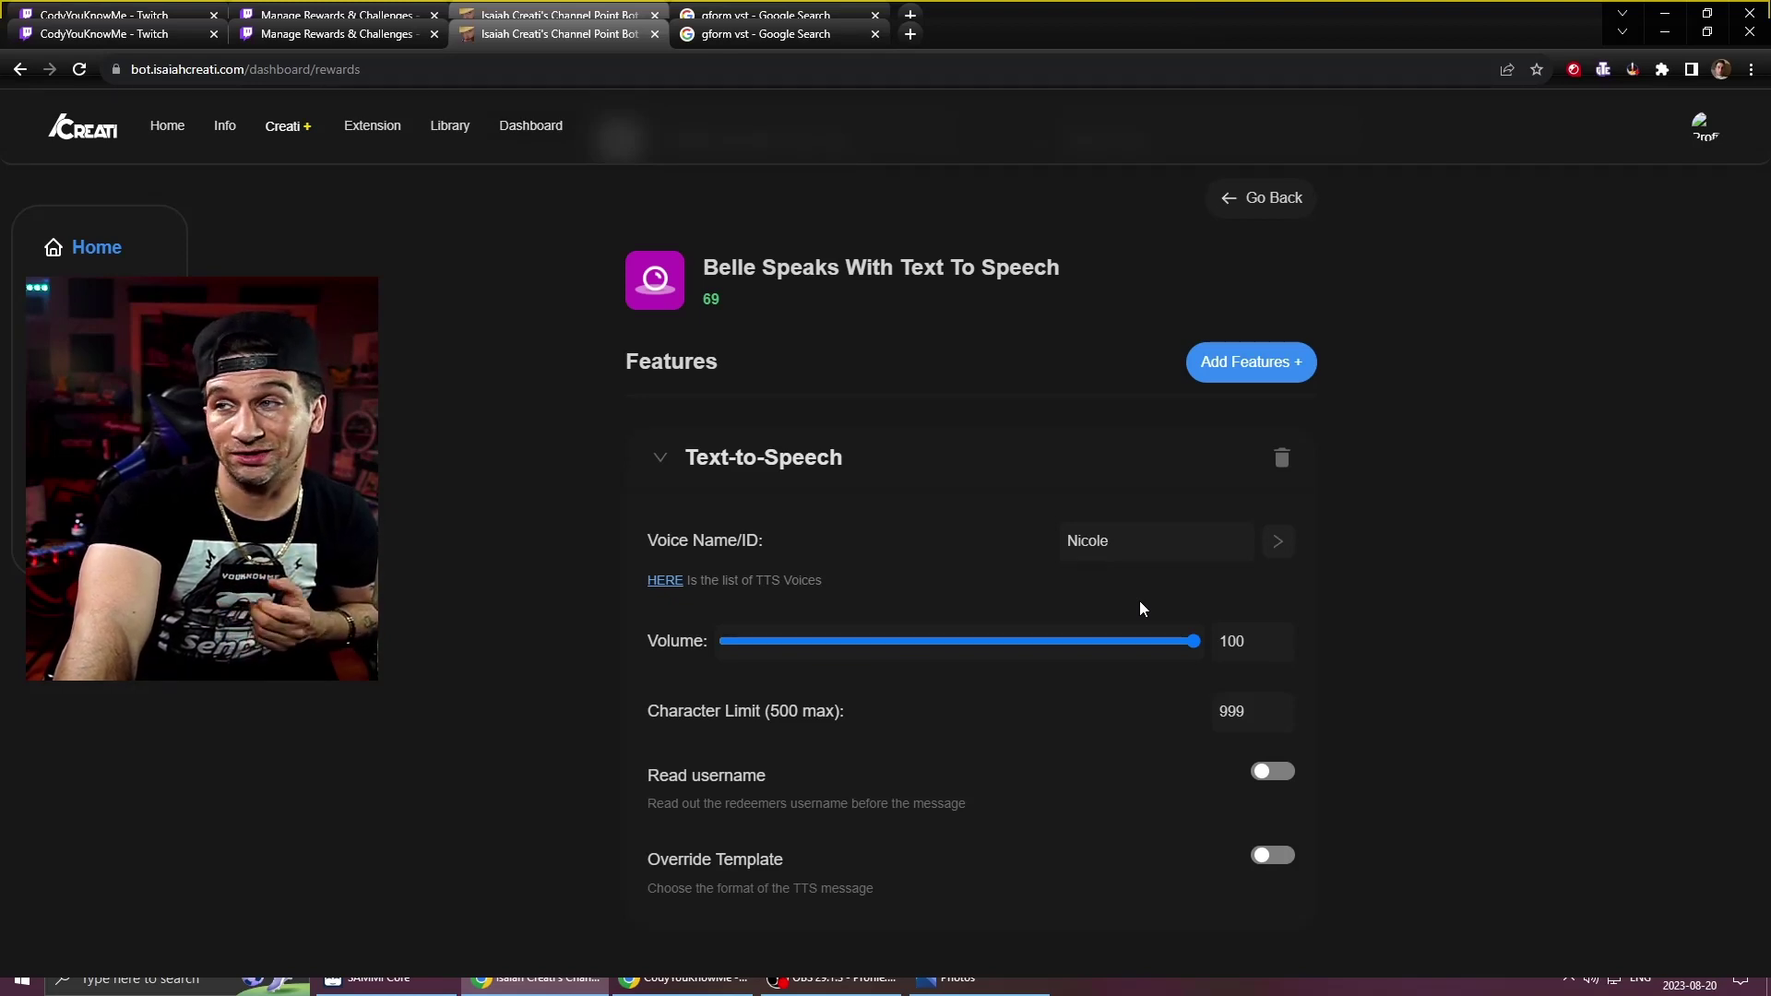
# Switch to OBS Studio and open the filters of the TEXT 2 SPEECH audio source.
pyautogui.click(871, 985)
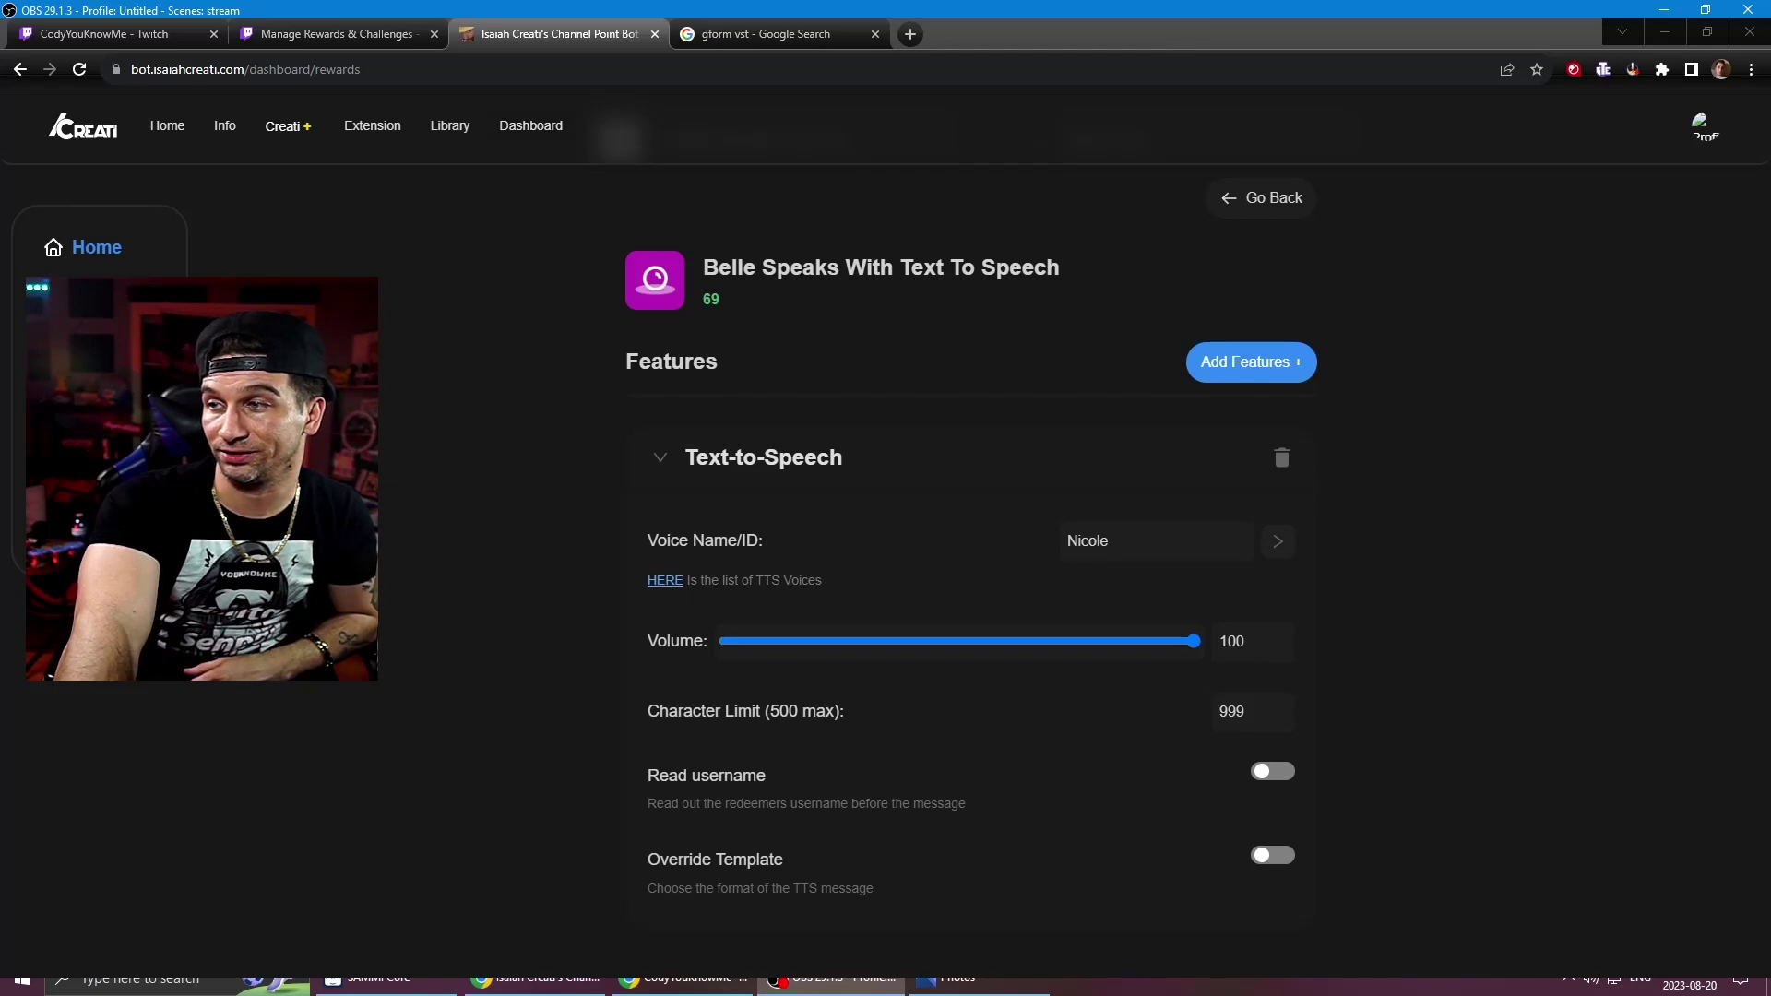
pyautogui.click(1216, 745)
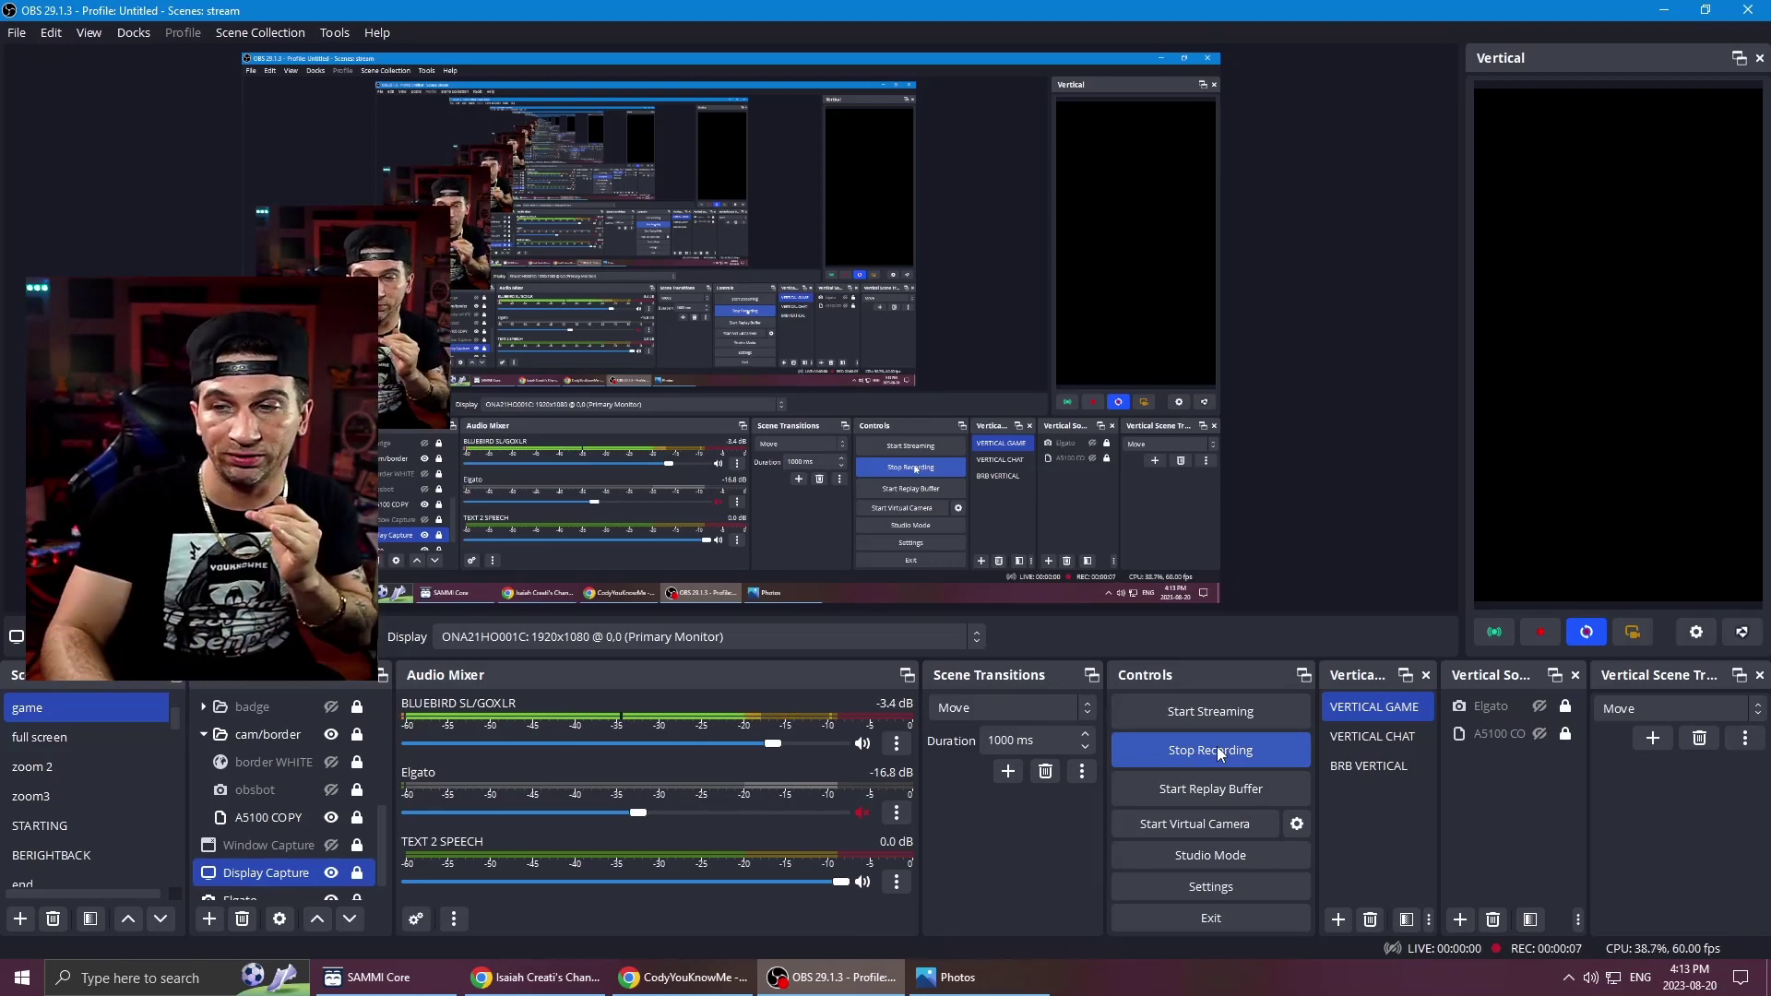
pyautogui.keyDown('ctrl'); pyautogui.click(361, 812); pyautogui.keyUp('ctrl')
pyautogui.keyDown('ctrl'); pyautogui.click(361, 816); pyautogui.keyUp('ctrl')
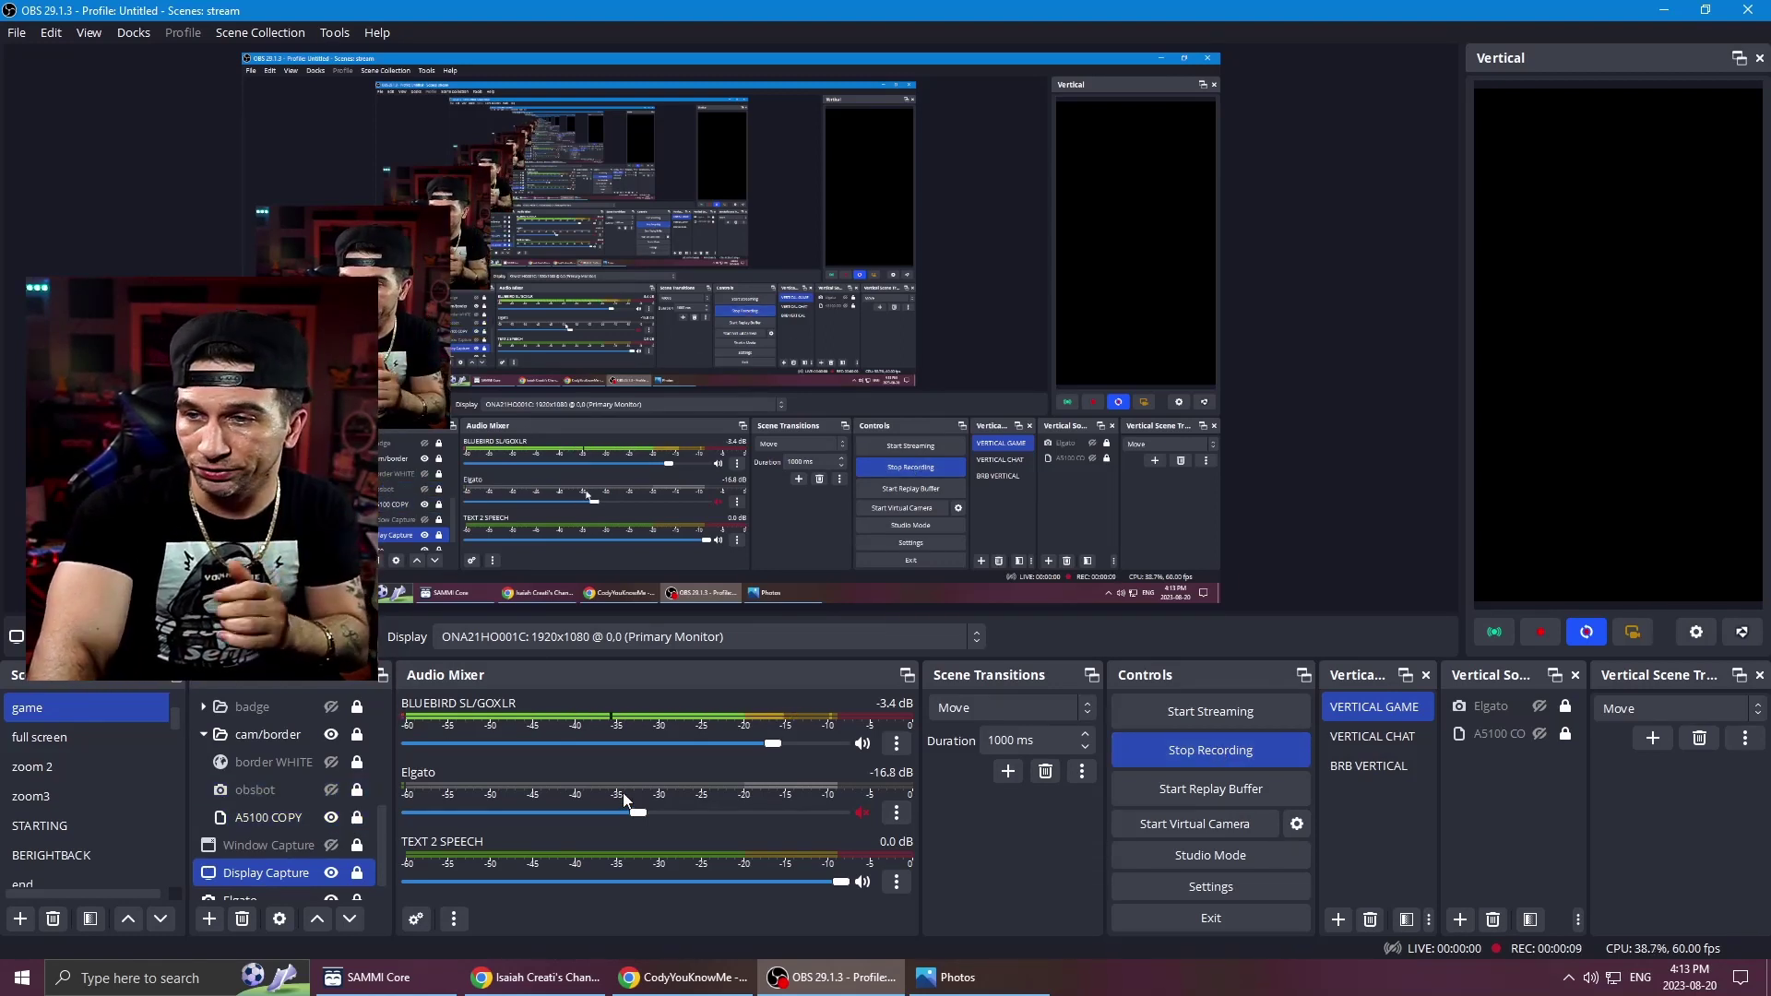
pyautogui.click(895, 882)
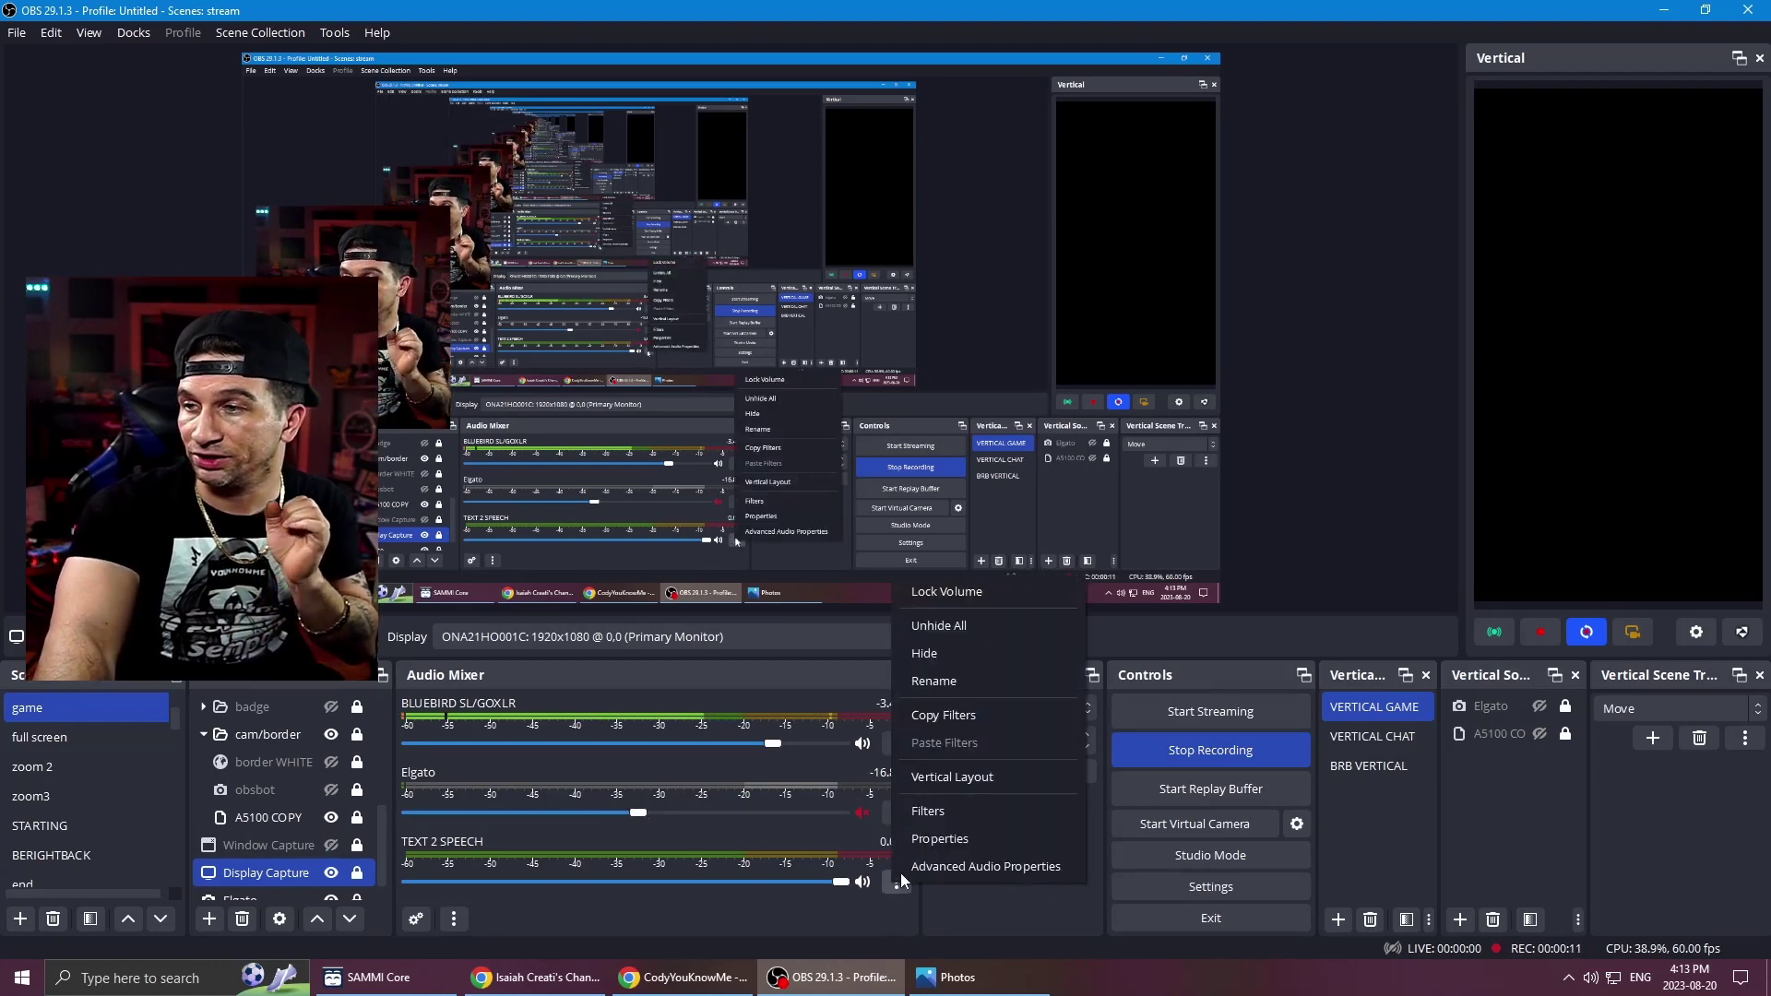
pyautogui.click(937, 811)
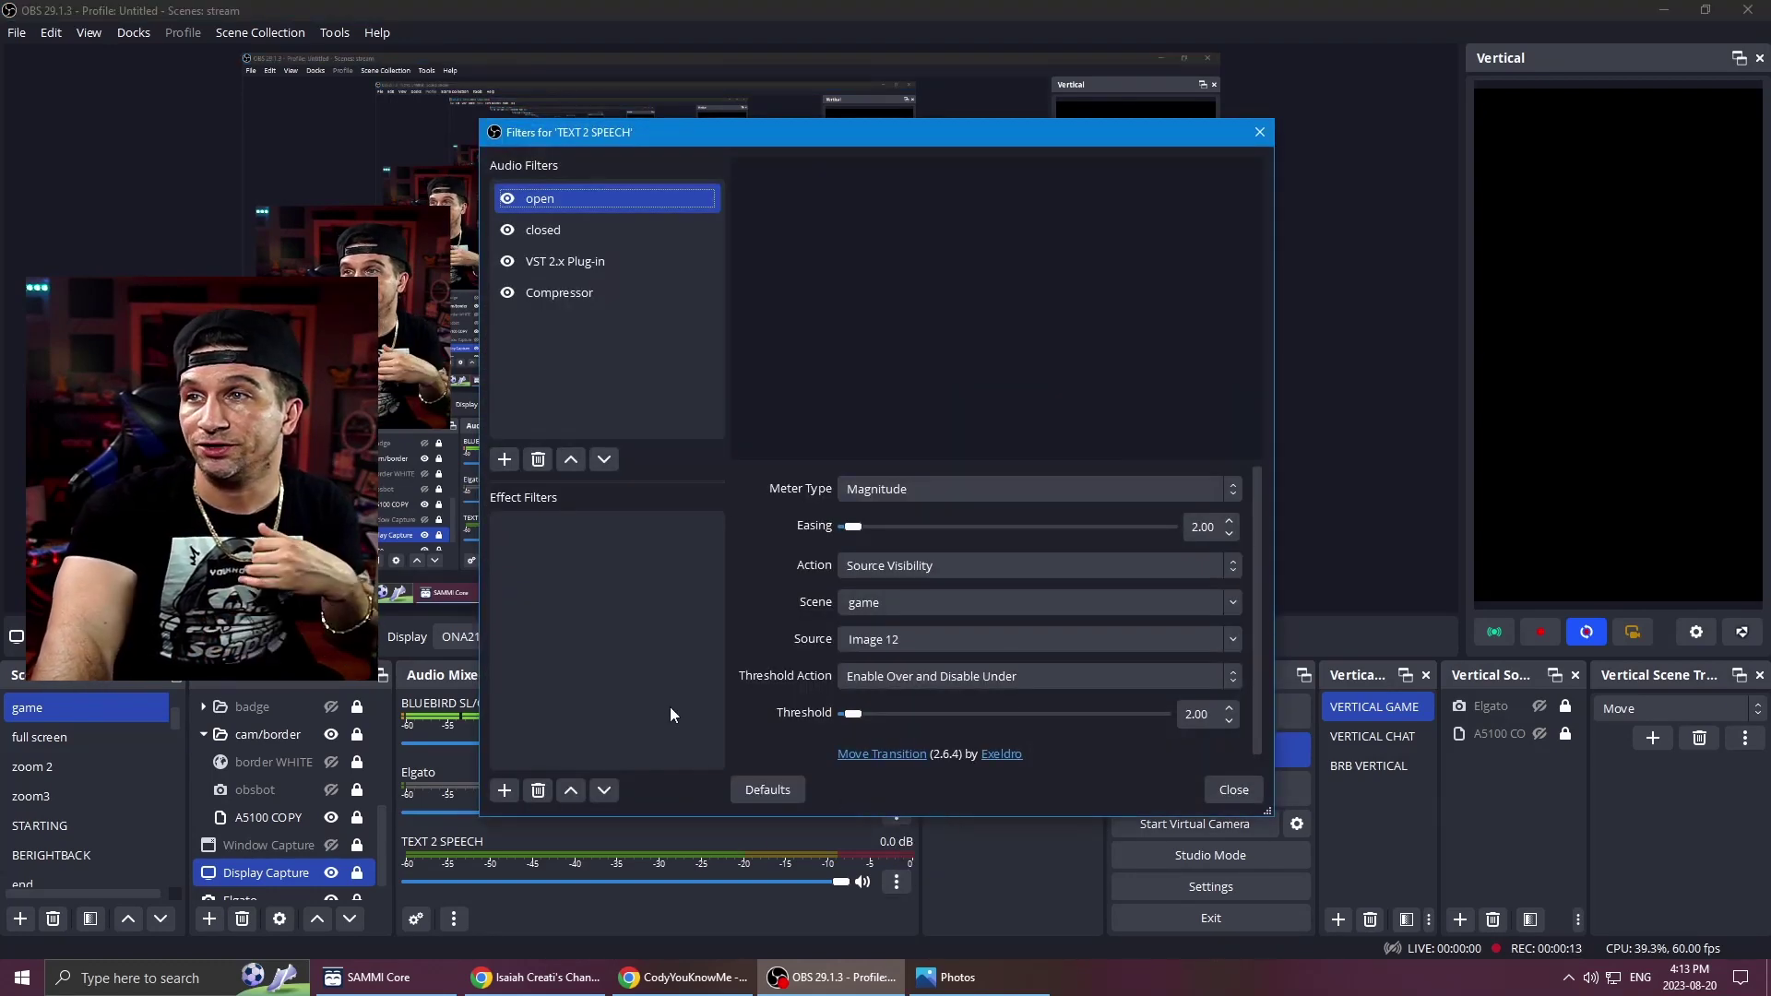
# Look through the available audio filter types and open the plug-in interface of the GForm VST filter.
pyautogui.click(507, 458)
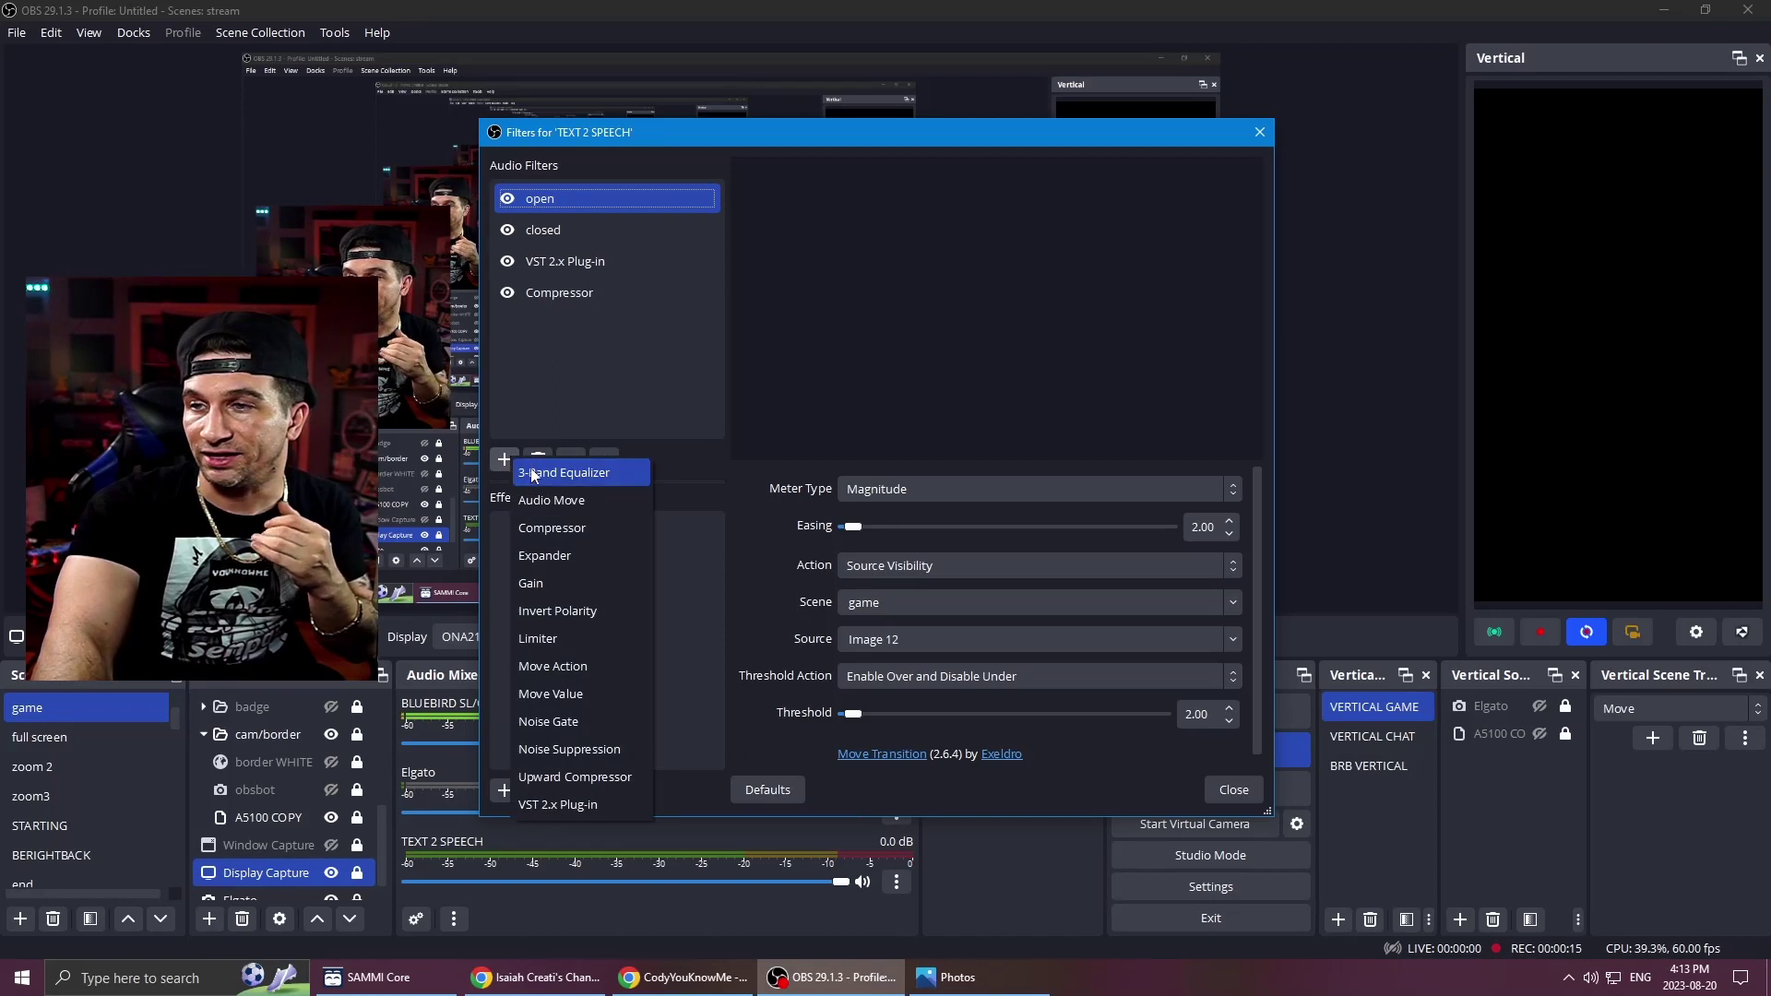
pyautogui.click(701, 382)
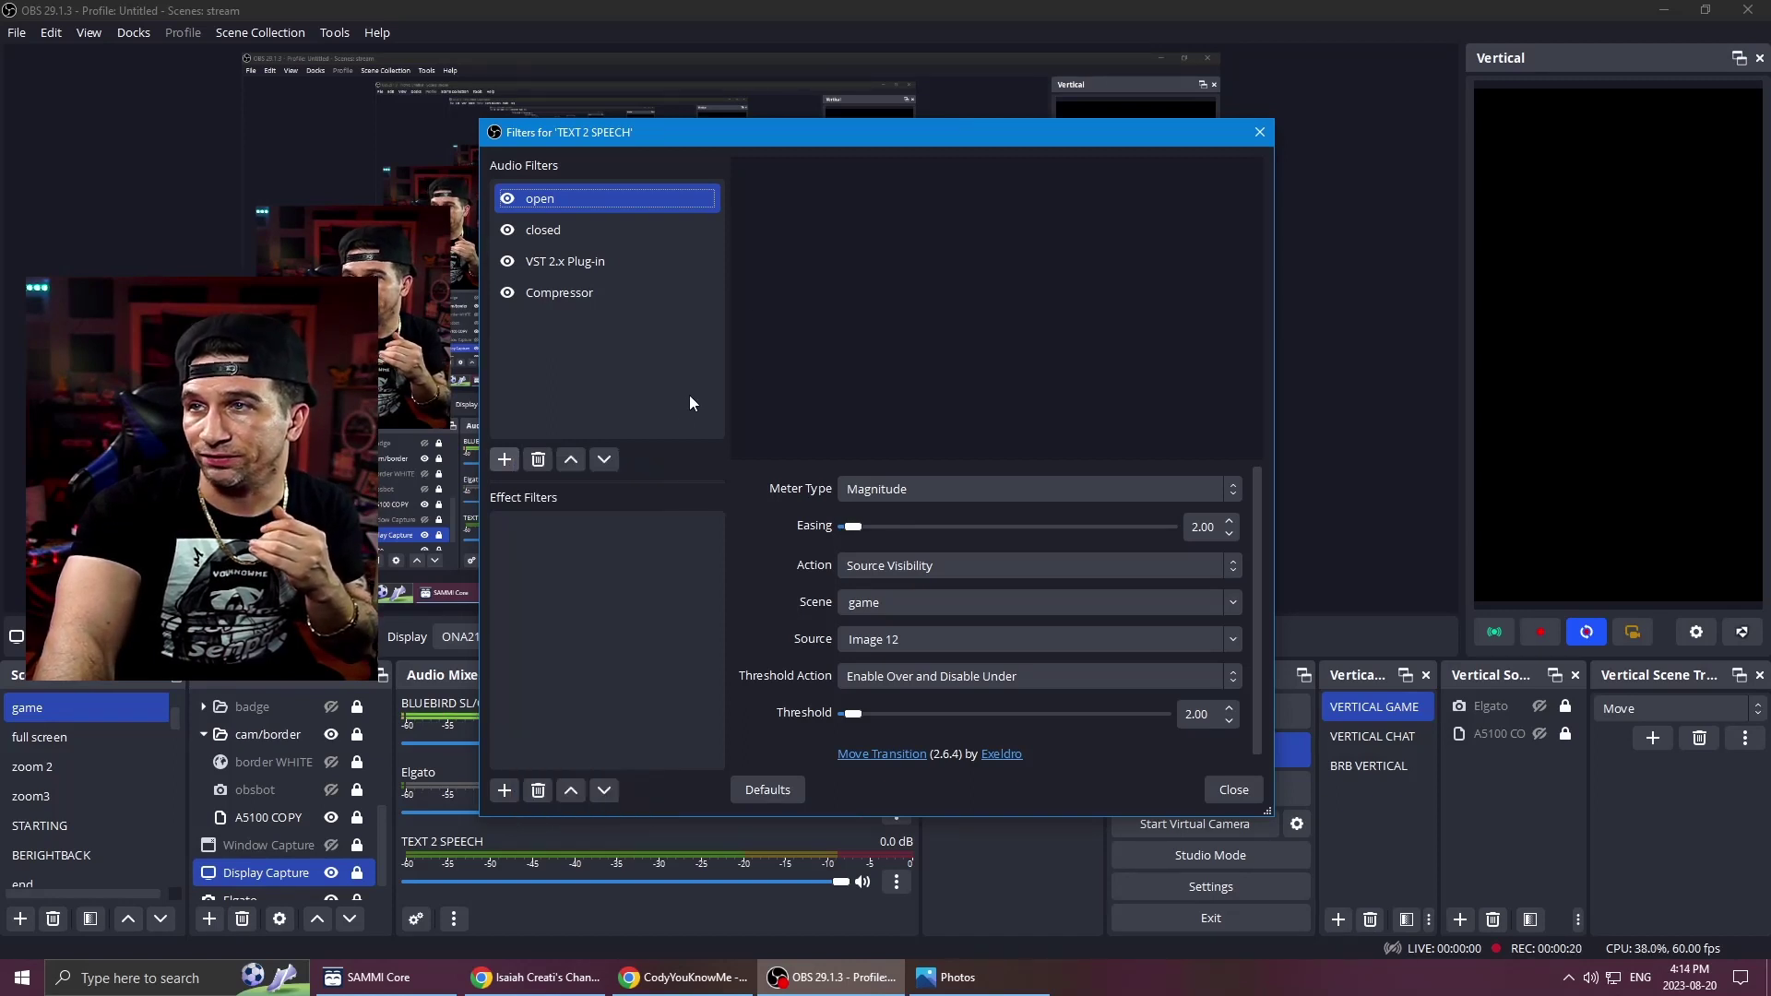
pyautogui.click(567, 261)
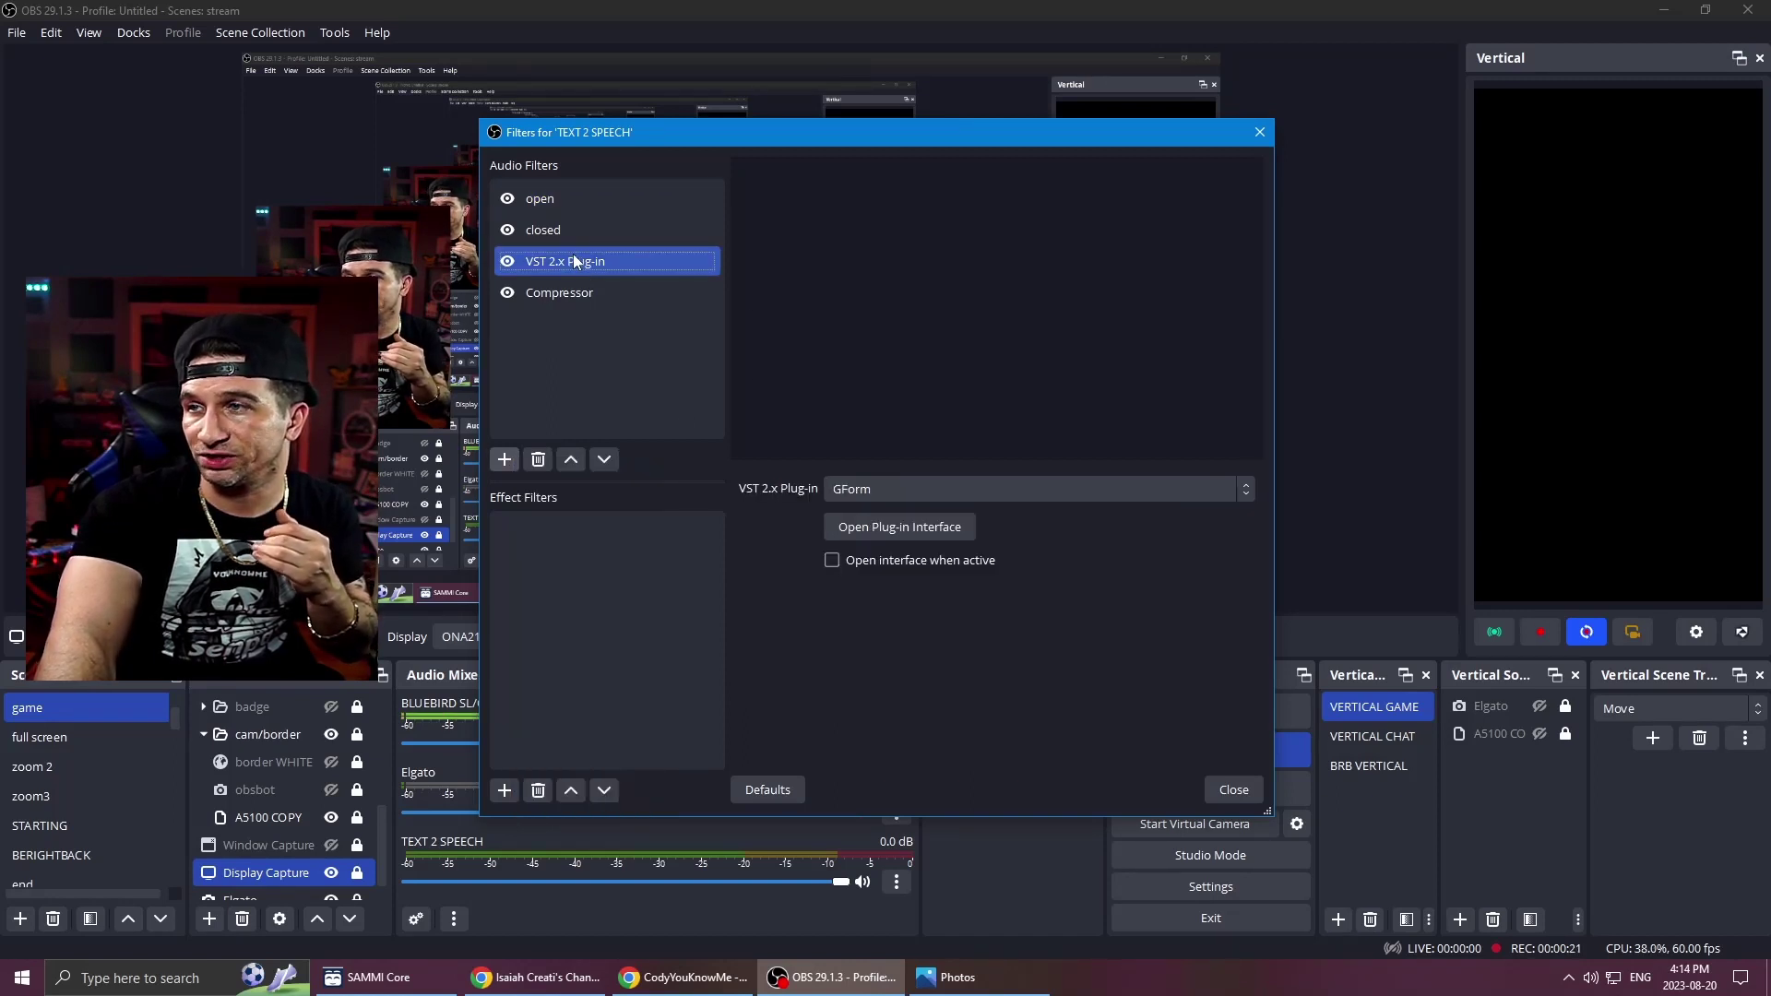
pyautogui.click(902, 523)
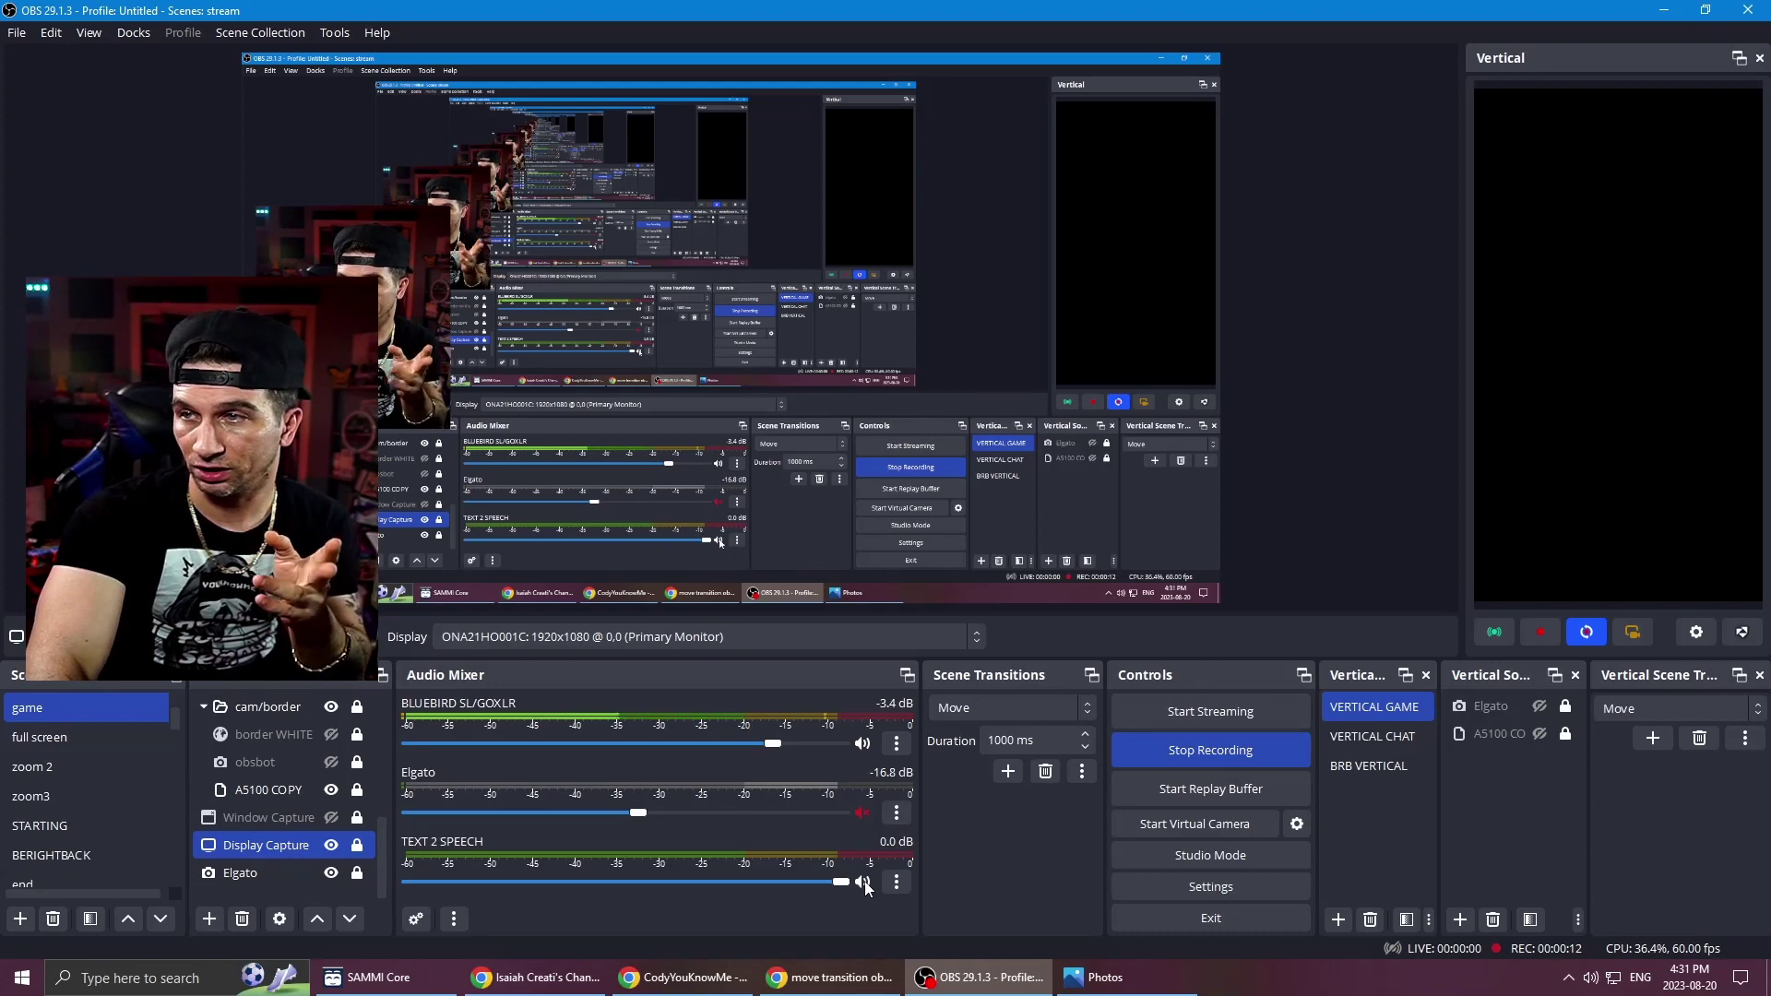
# Open the advanced audio properties for TEXT 2 SPEECH and examine its audio monitoring setting.
pyautogui.click(897, 883)
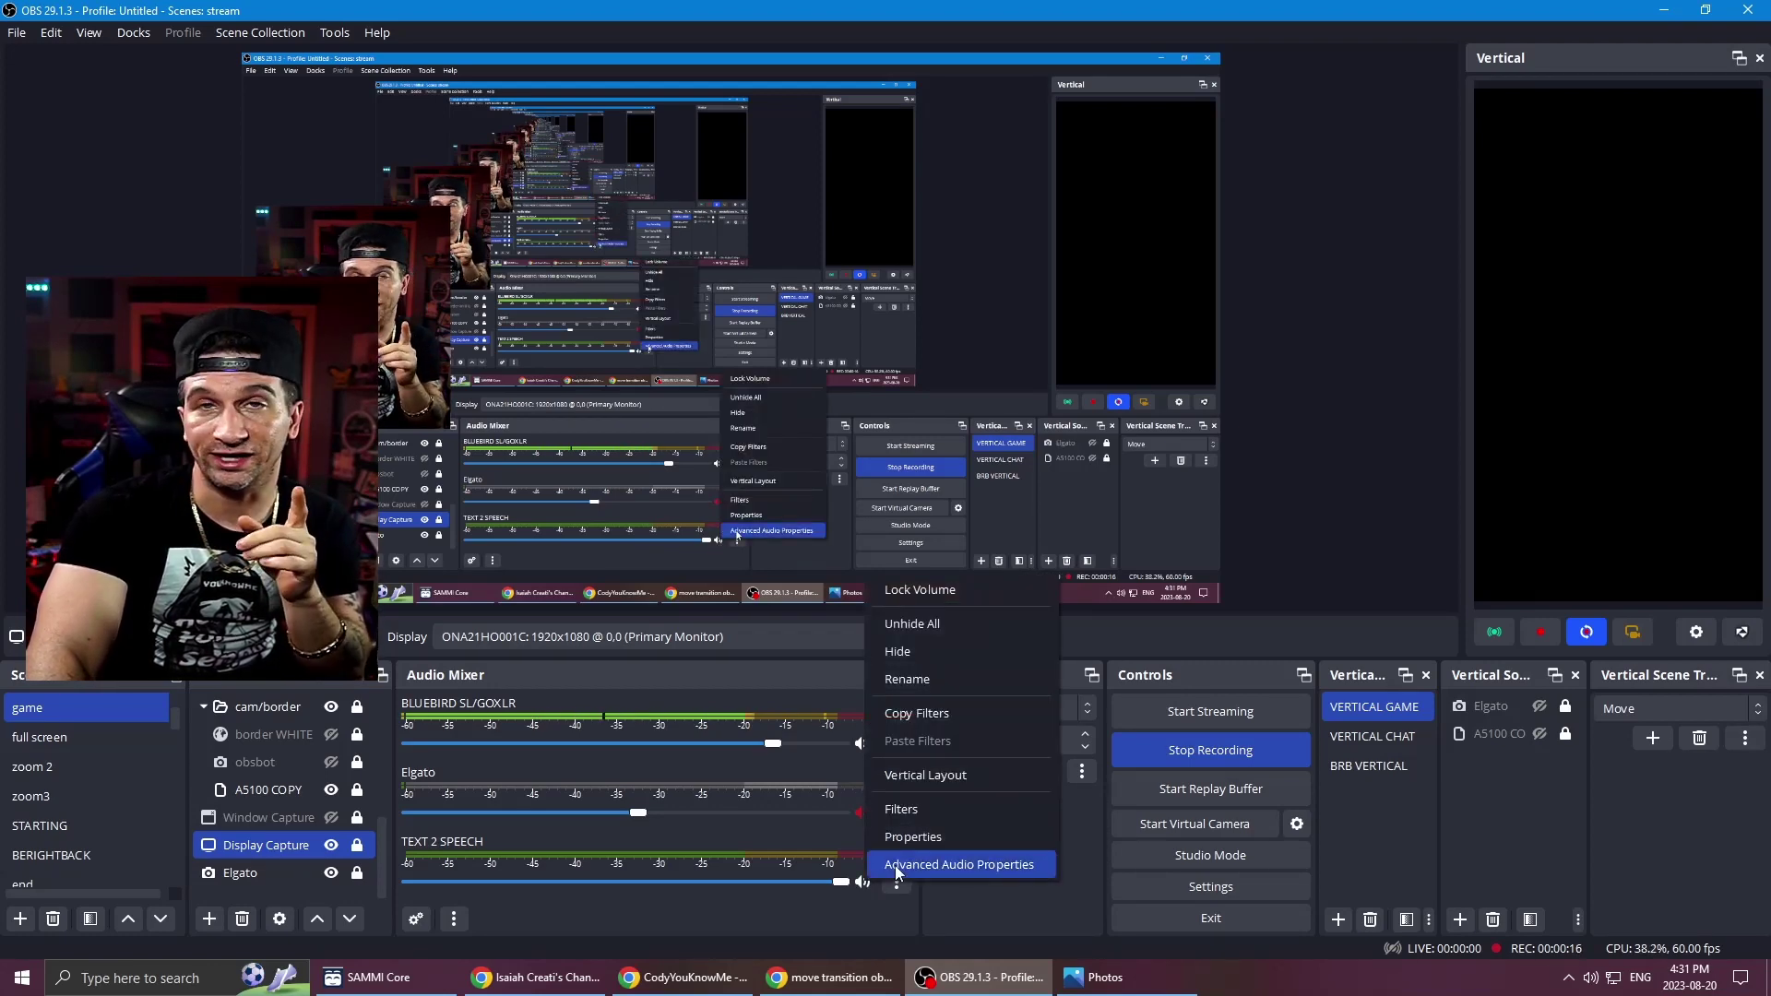
pyautogui.click(895, 865)
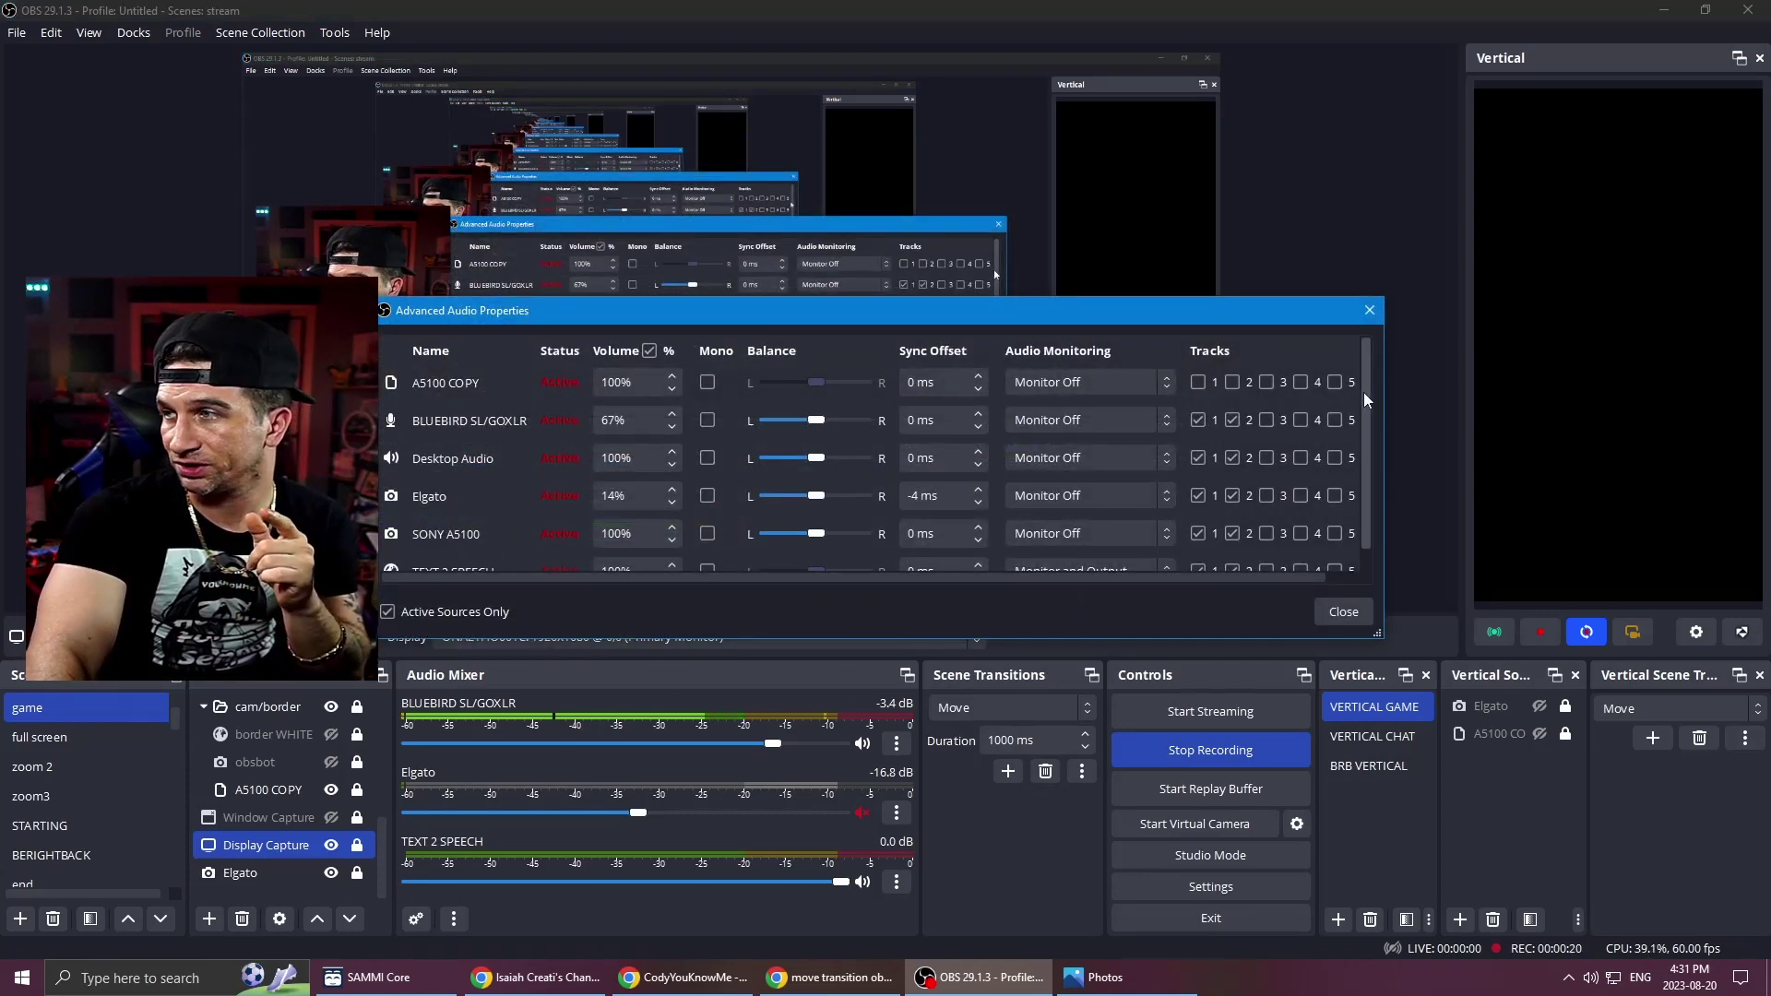
pyautogui.moveTo(1365, 390); pyautogui.dragTo(1364, 413)
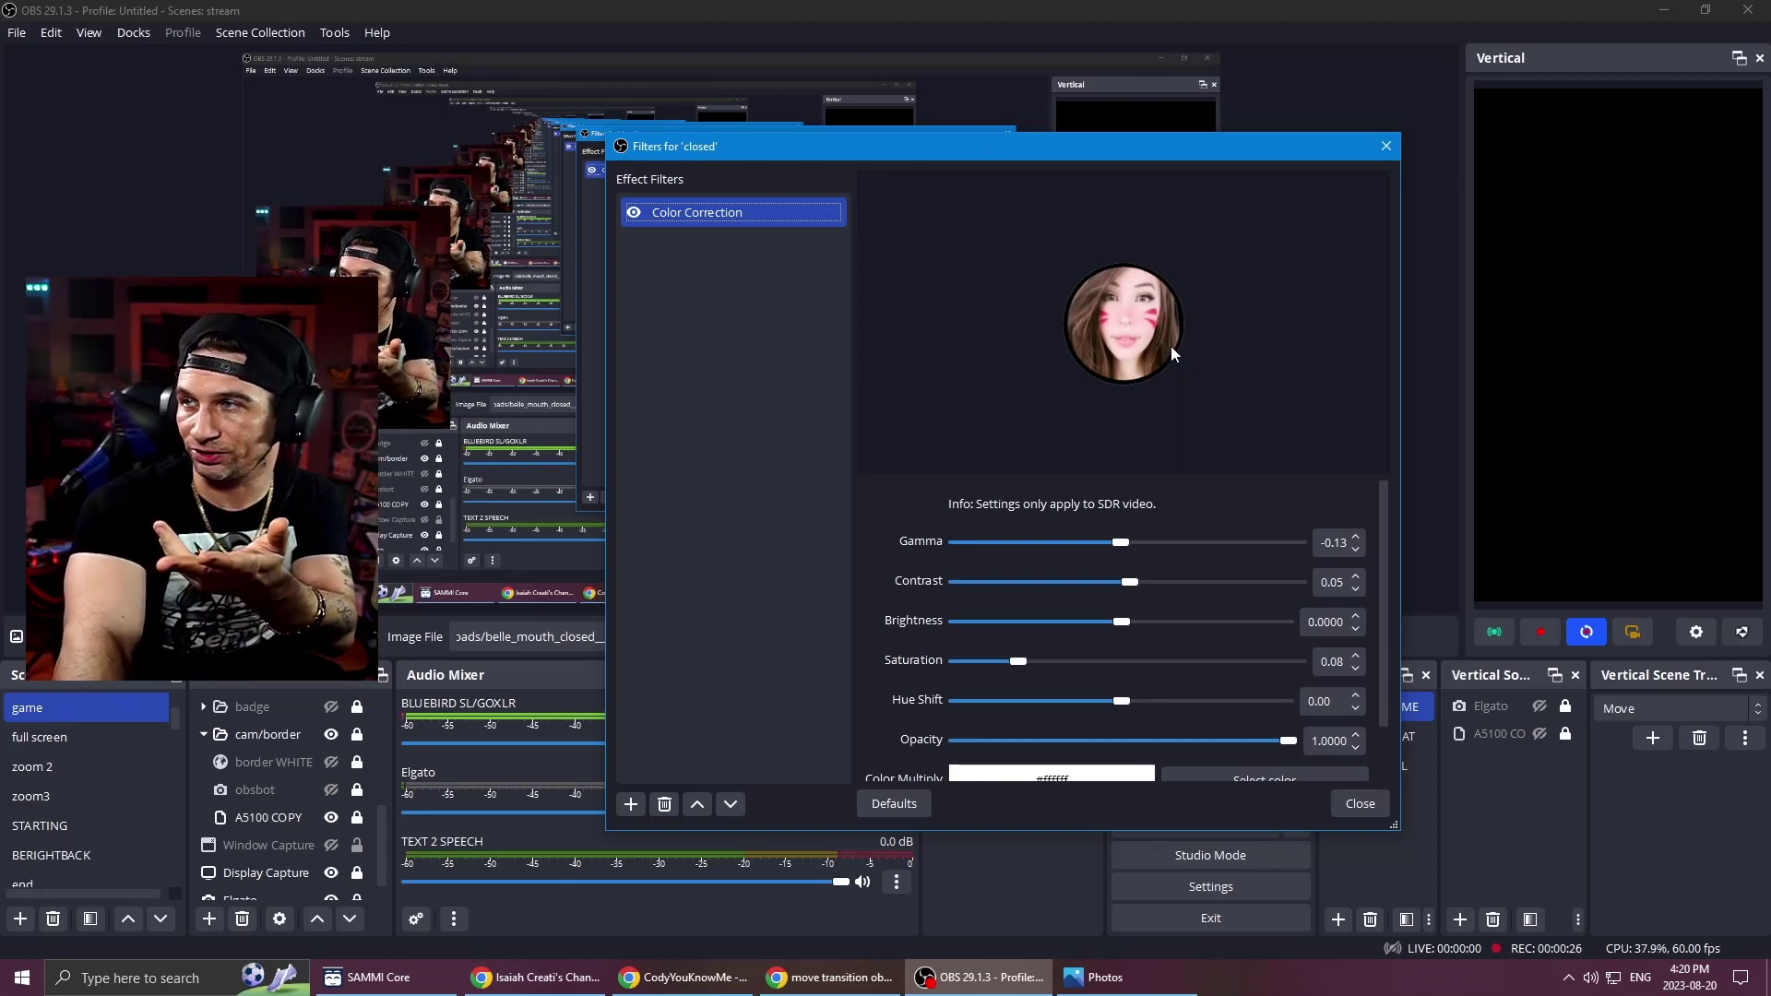
# Close the colour correction settings of the closed image and examine the closed audio filter on TEXT 2 SPEECH.
pyautogui.click(1343, 807)
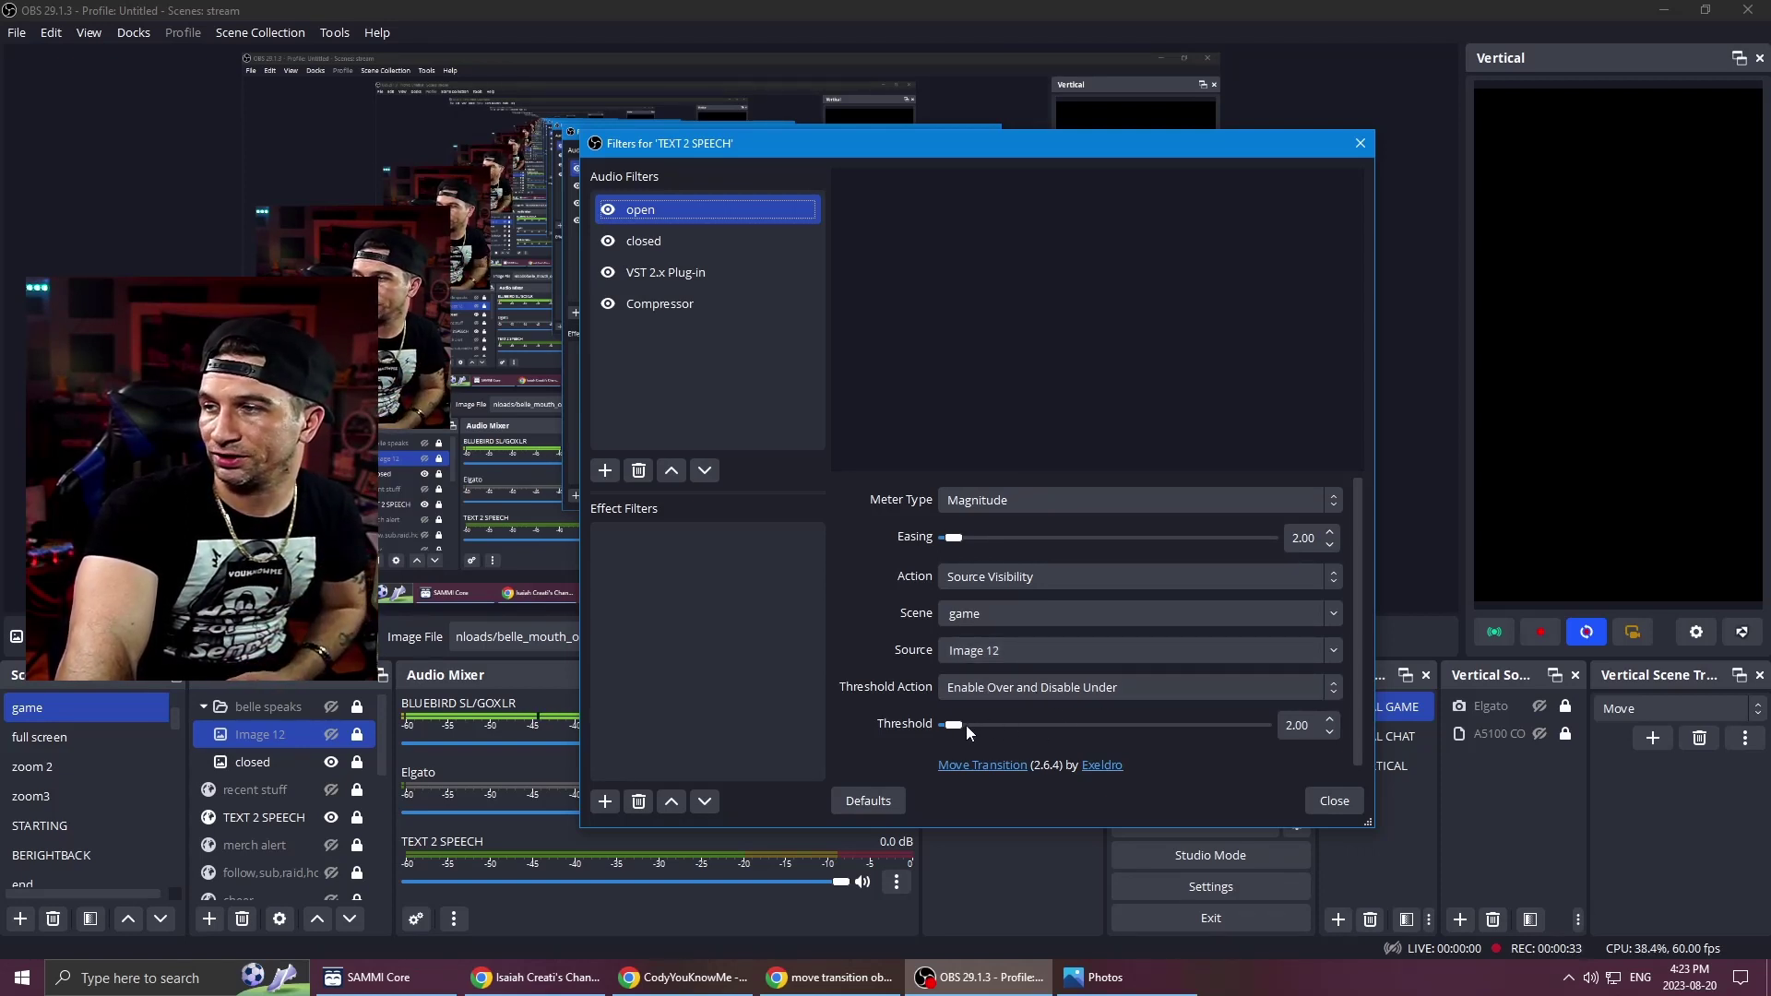
pyautogui.click(640, 246)
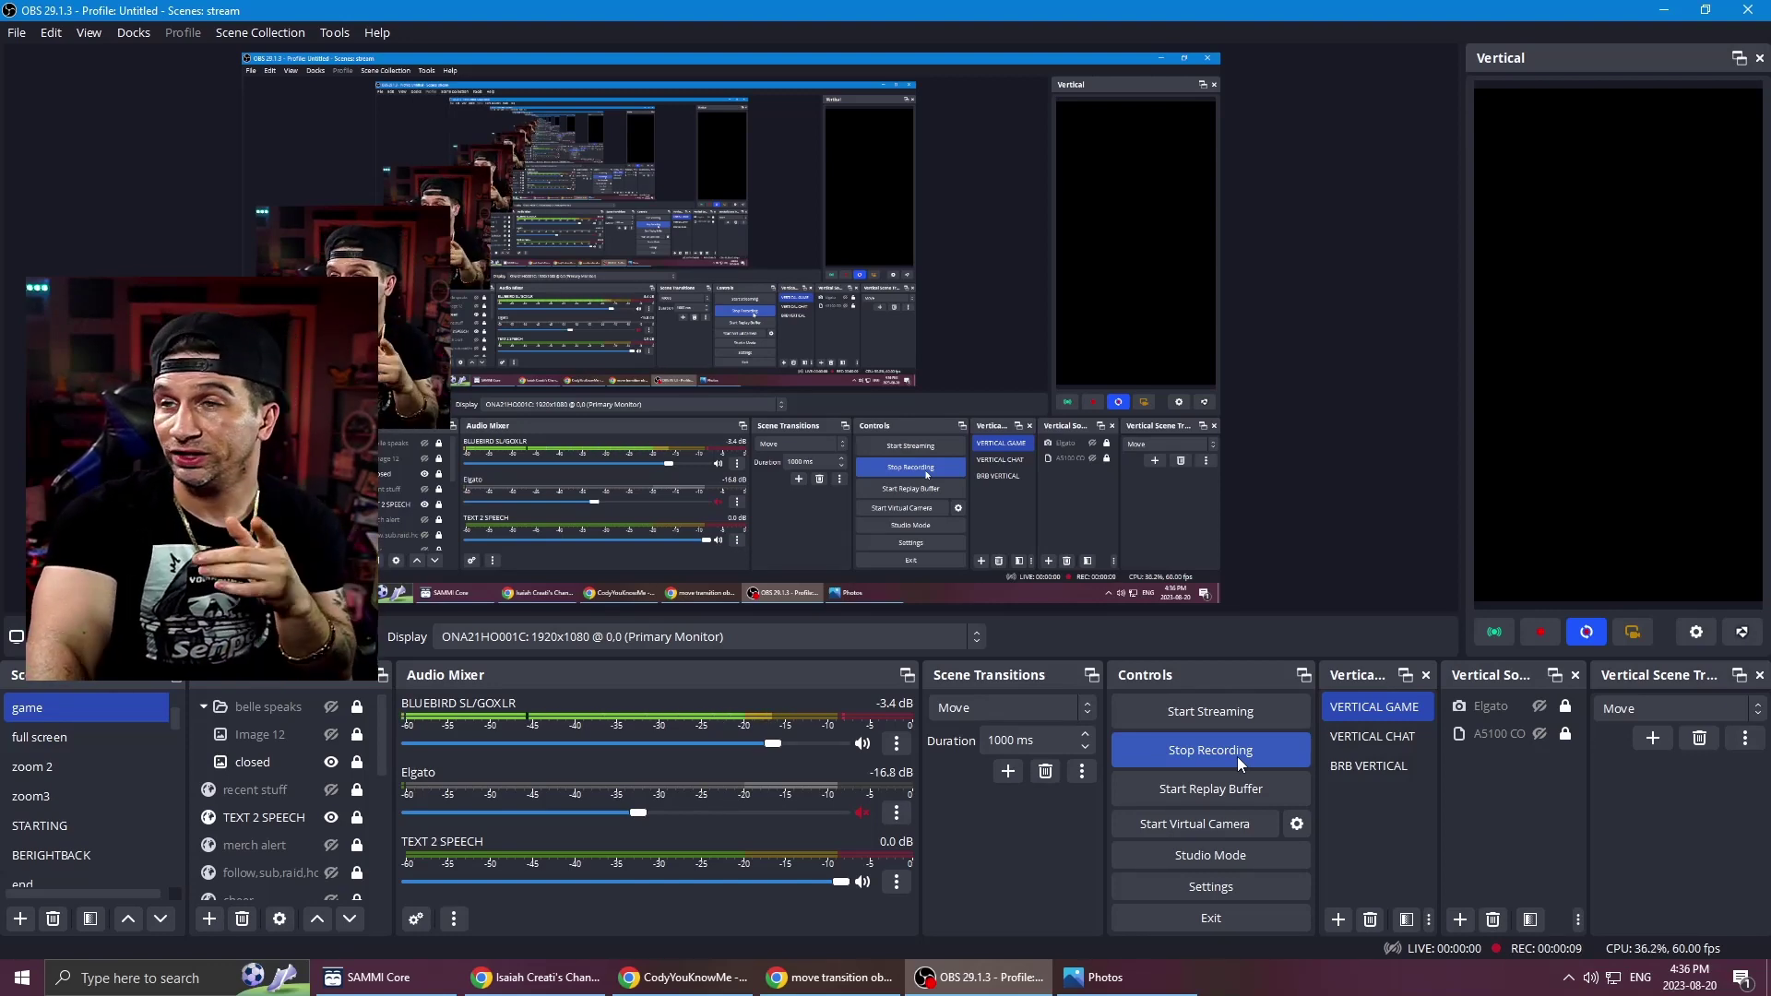
# Examine the Image 12 and closed sources and their visibility within the belle speaks group.
pyautogui.click(284, 771)
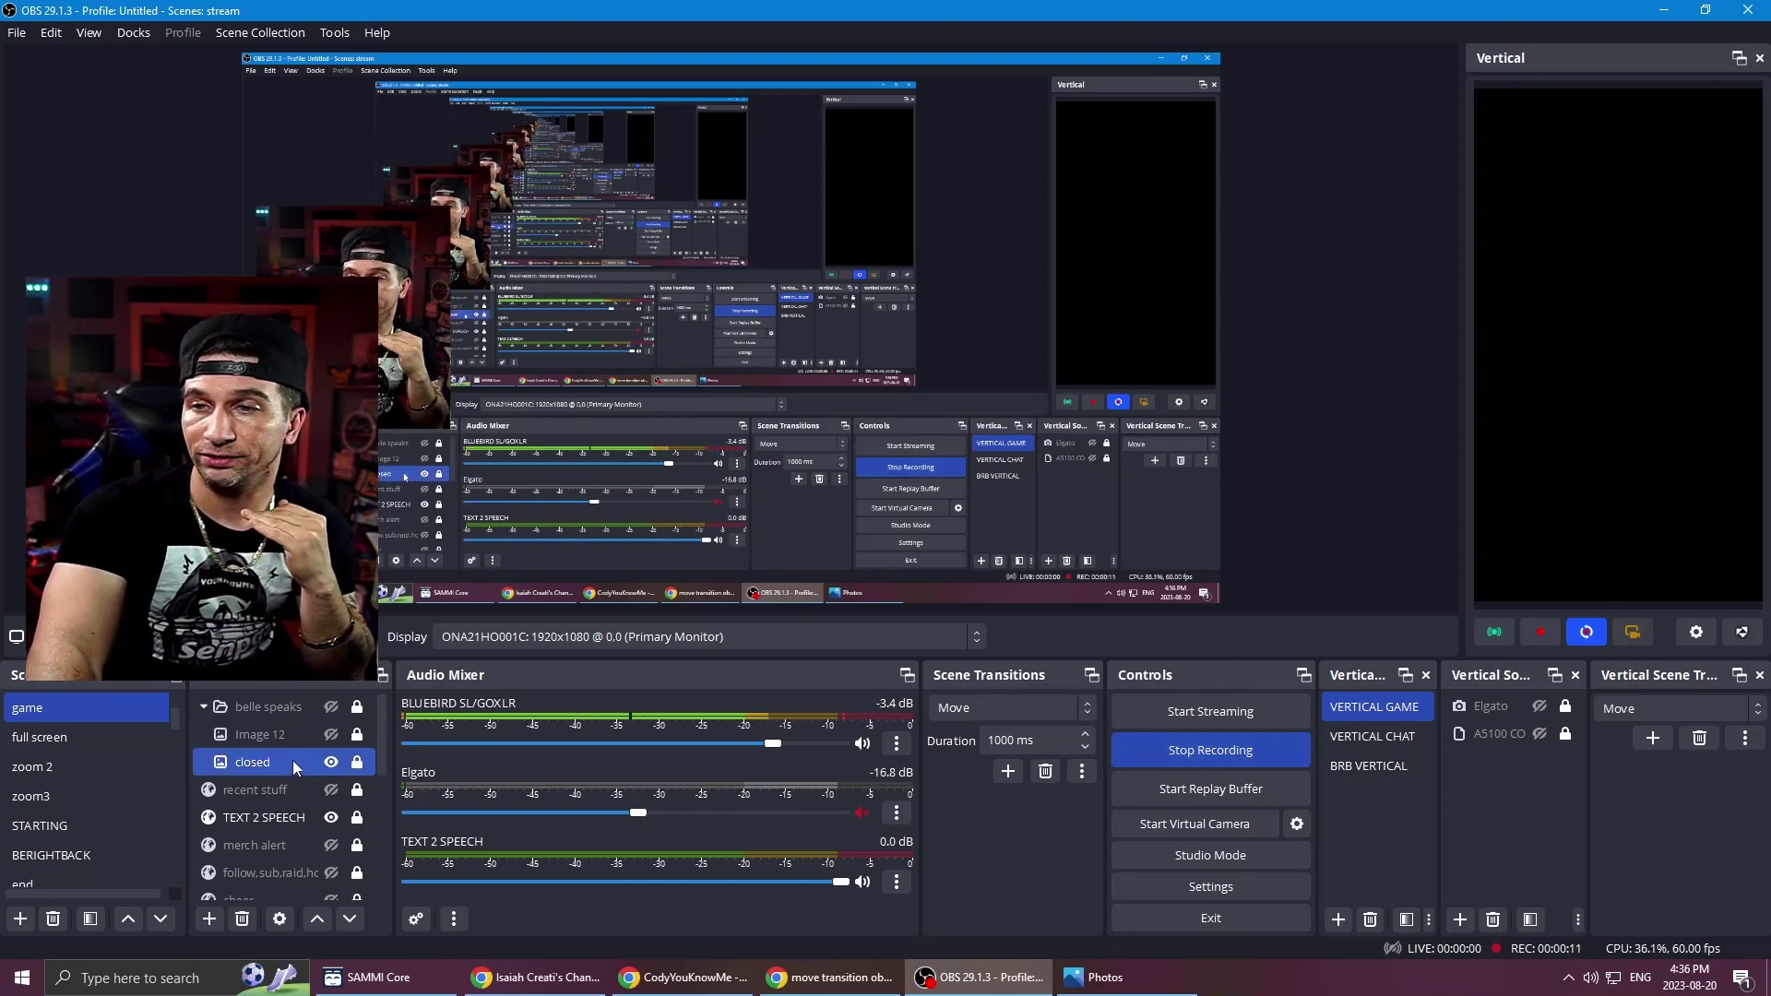
pyautogui.click(305, 710)
pyautogui.click(333, 733)
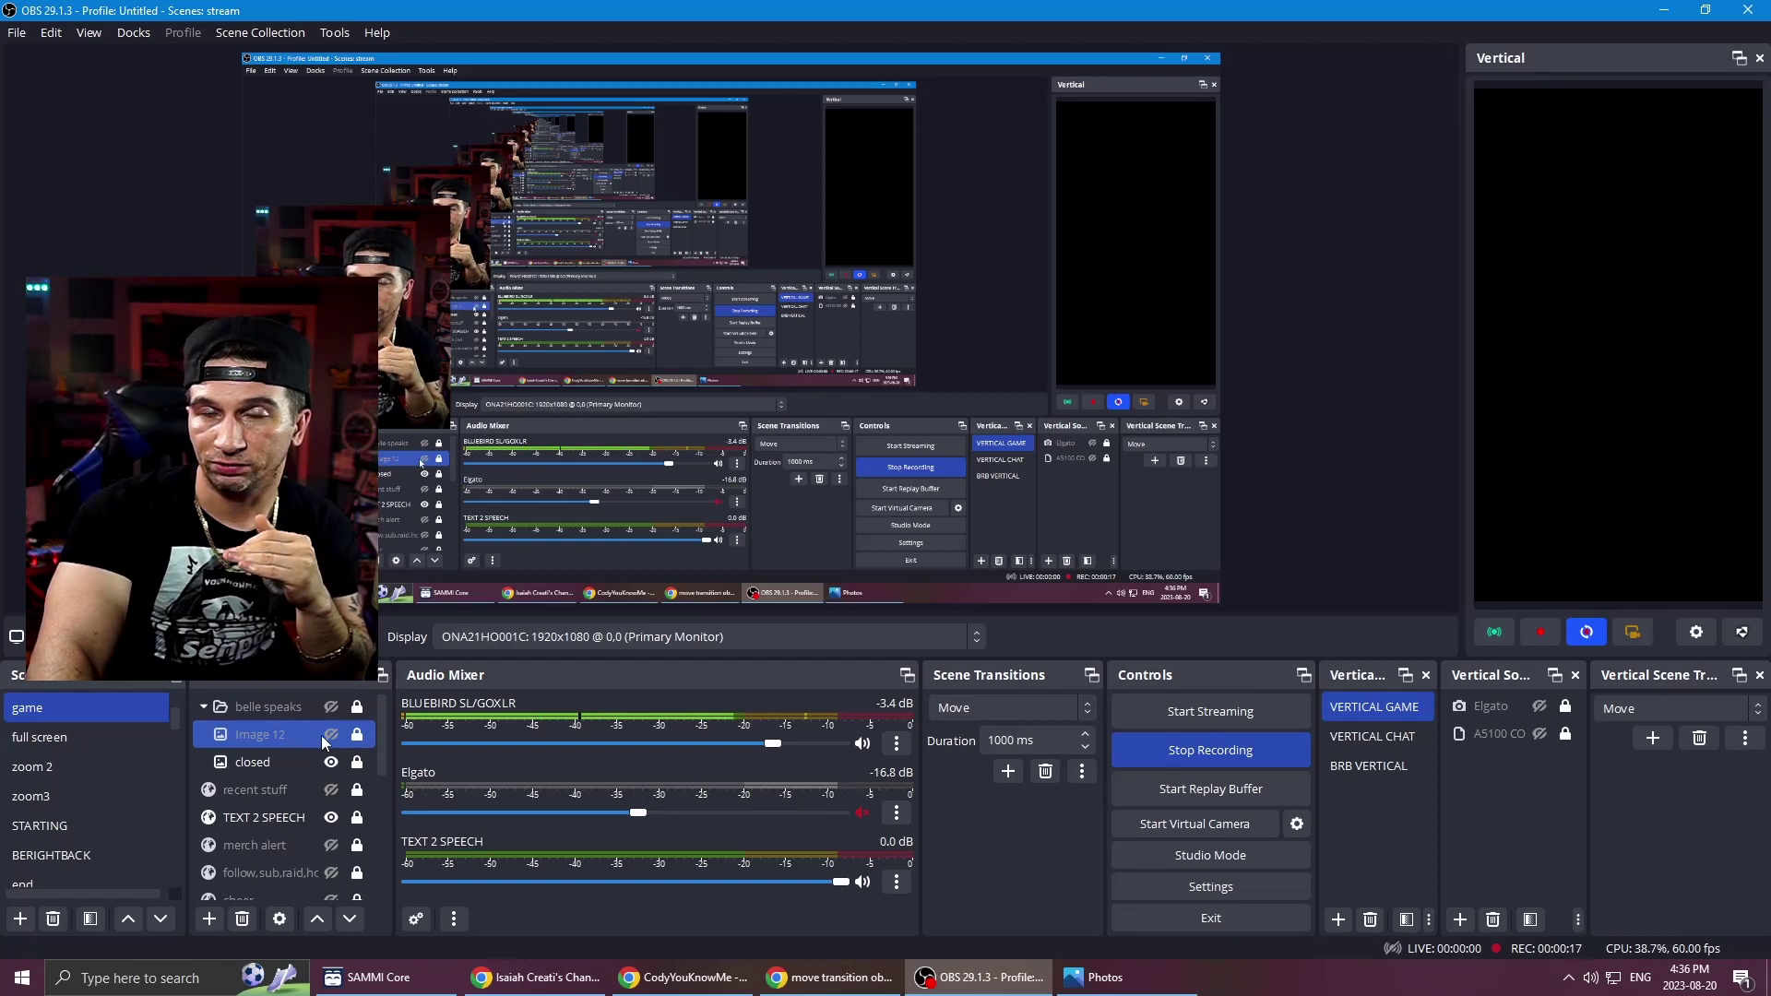
pyautogui.click(323, 762)
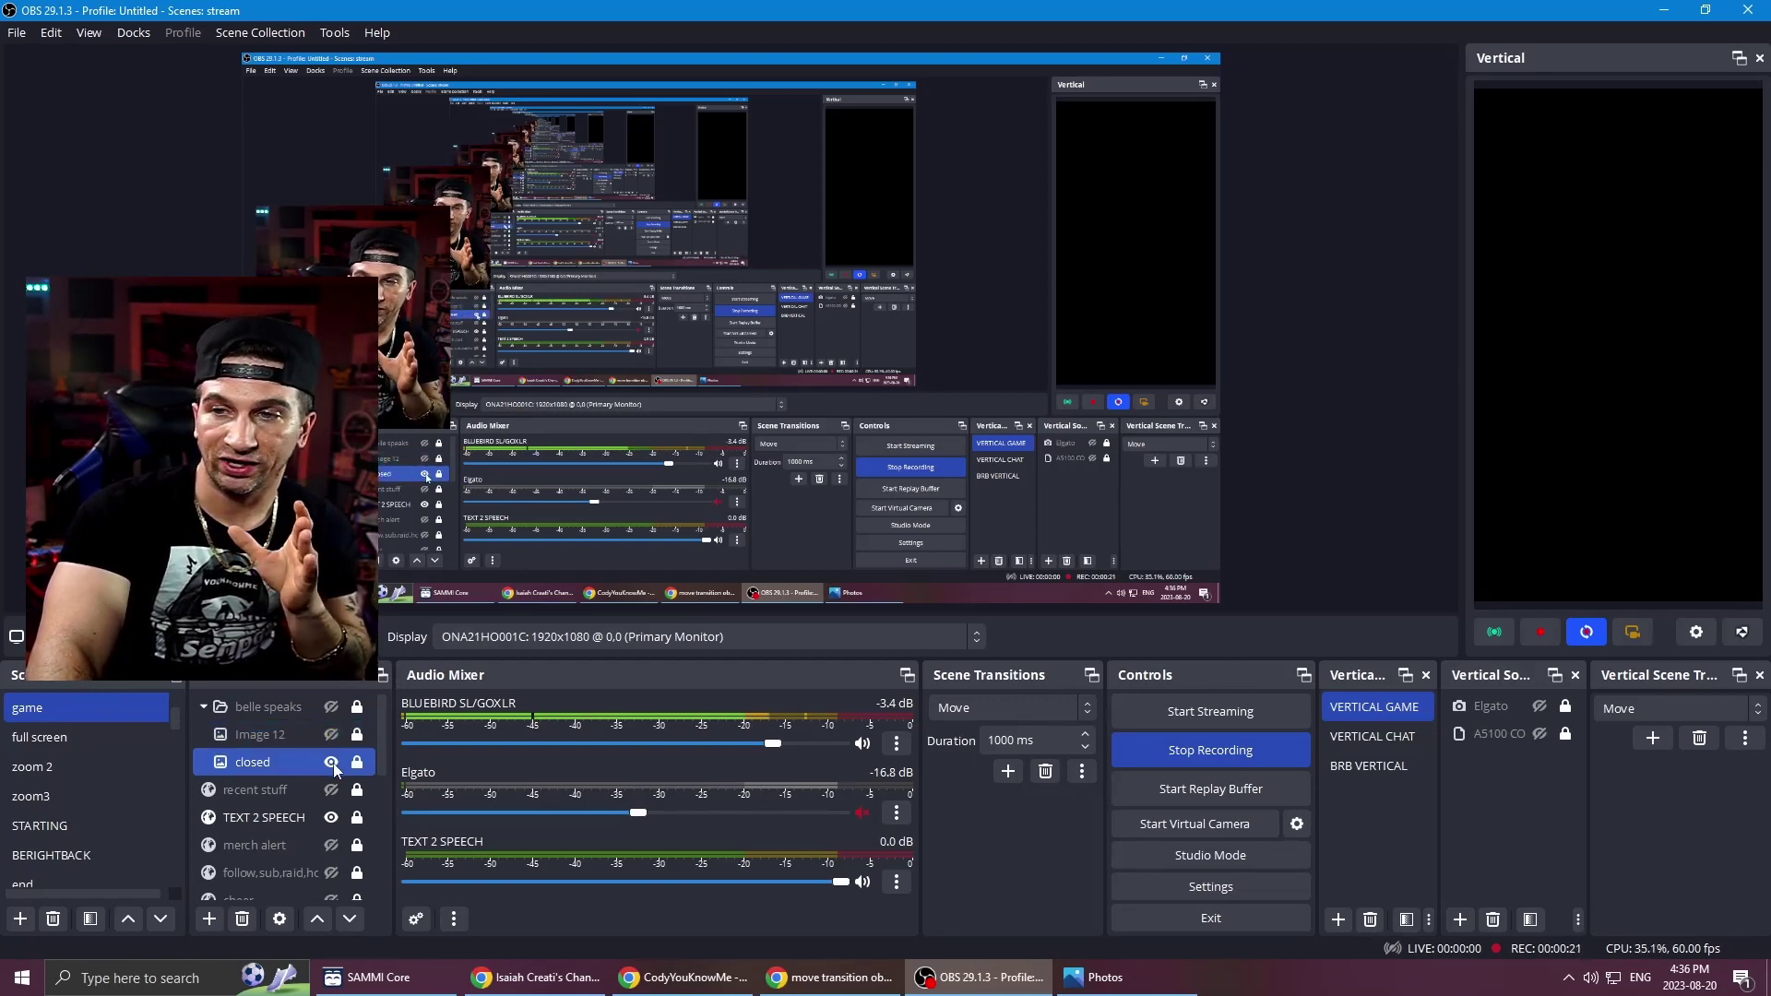
pyautogui.click(253, 736)
pyautogui.click(268, 710)
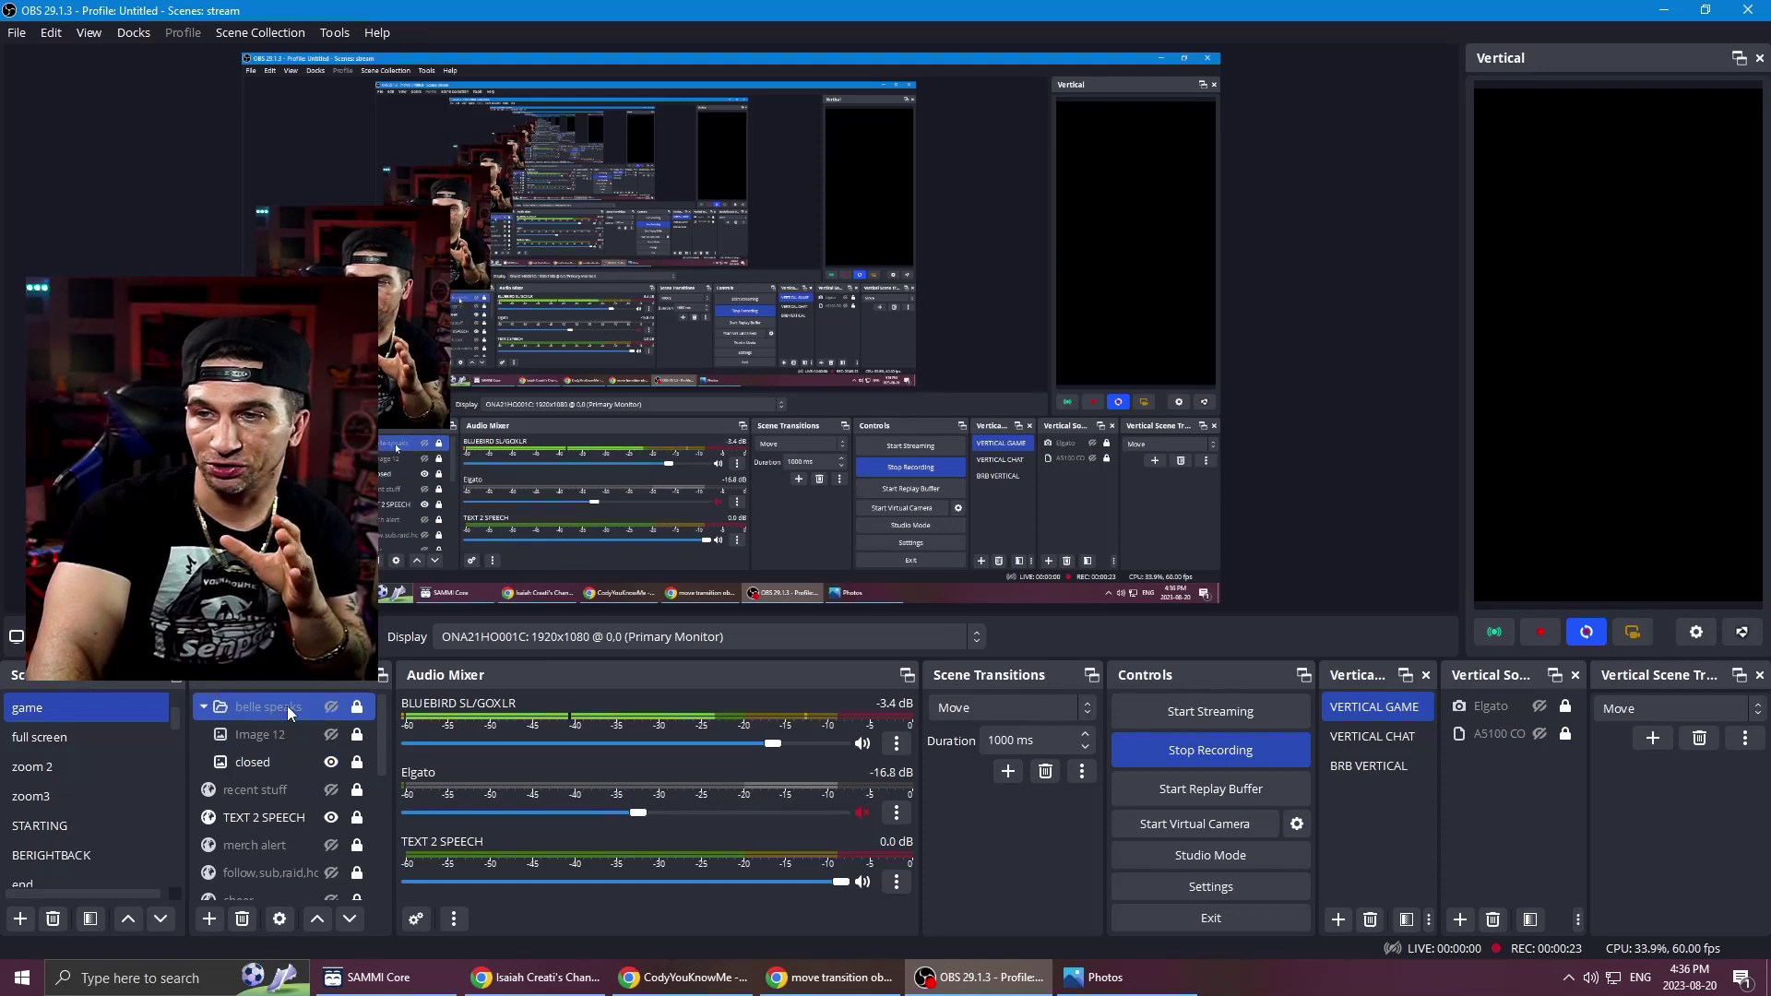
# Check the belle speaks group's show transition and show the group to preview it.
pyautogui.rightClick(317, 711)
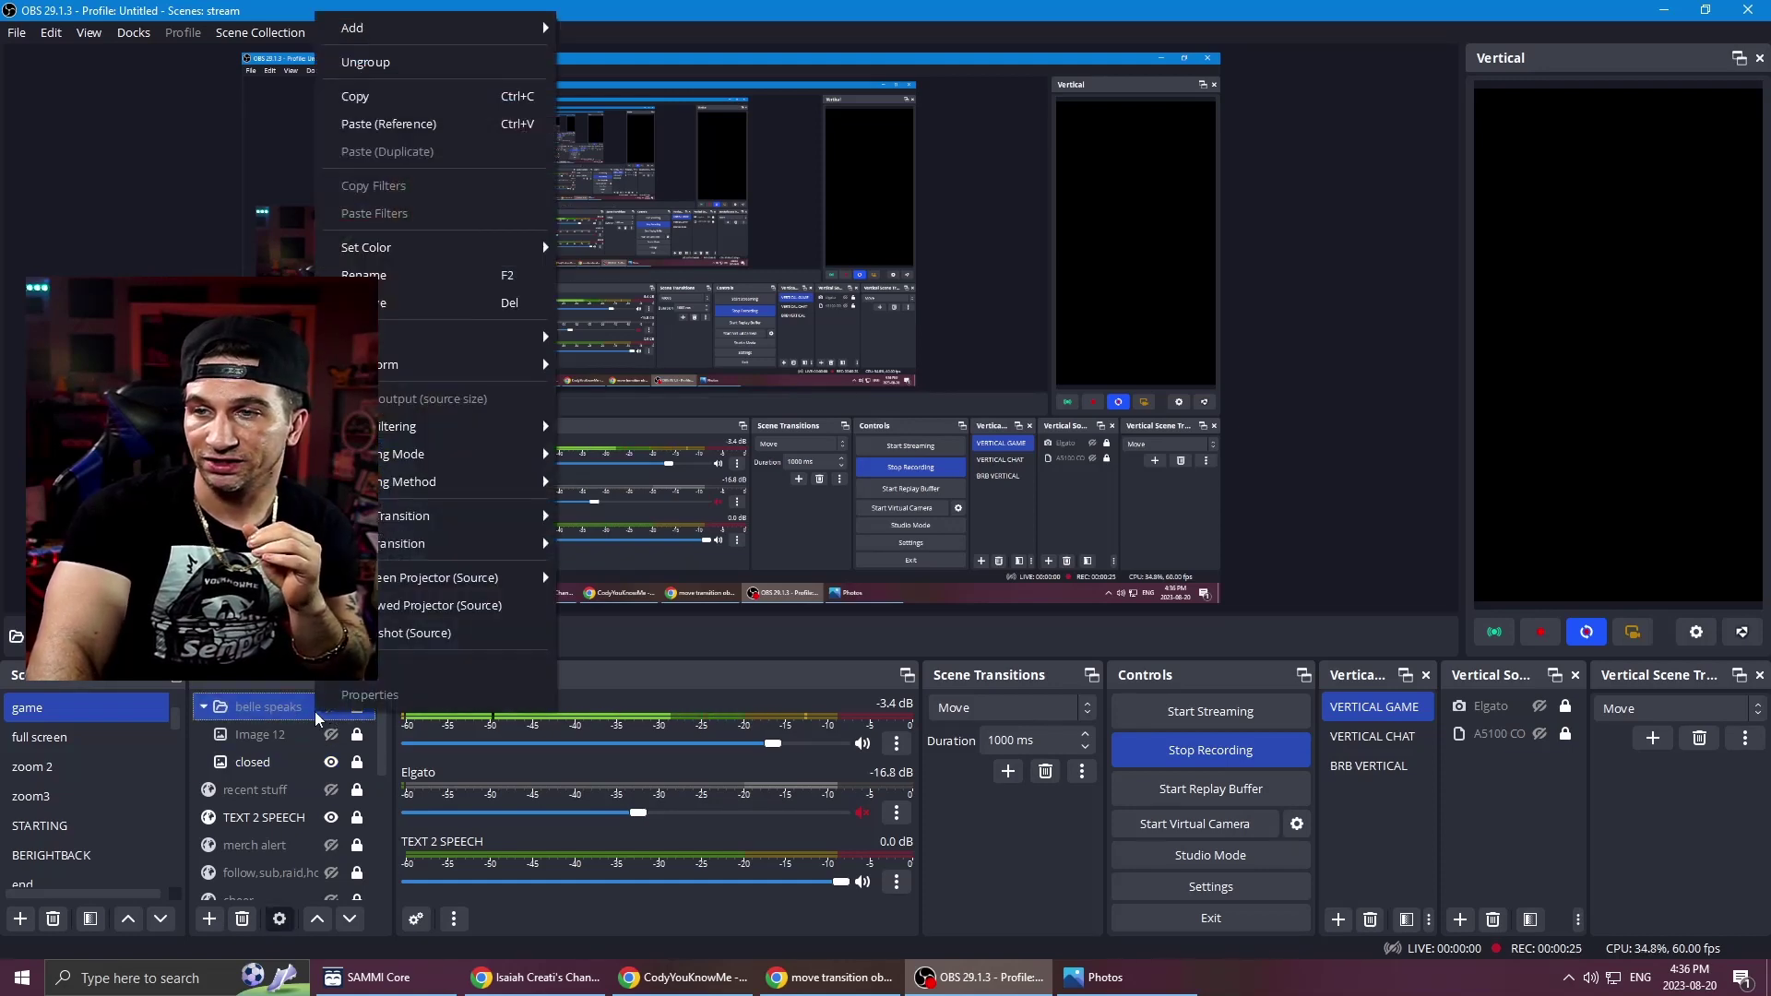
pyautogui.moveTo(431, 528)
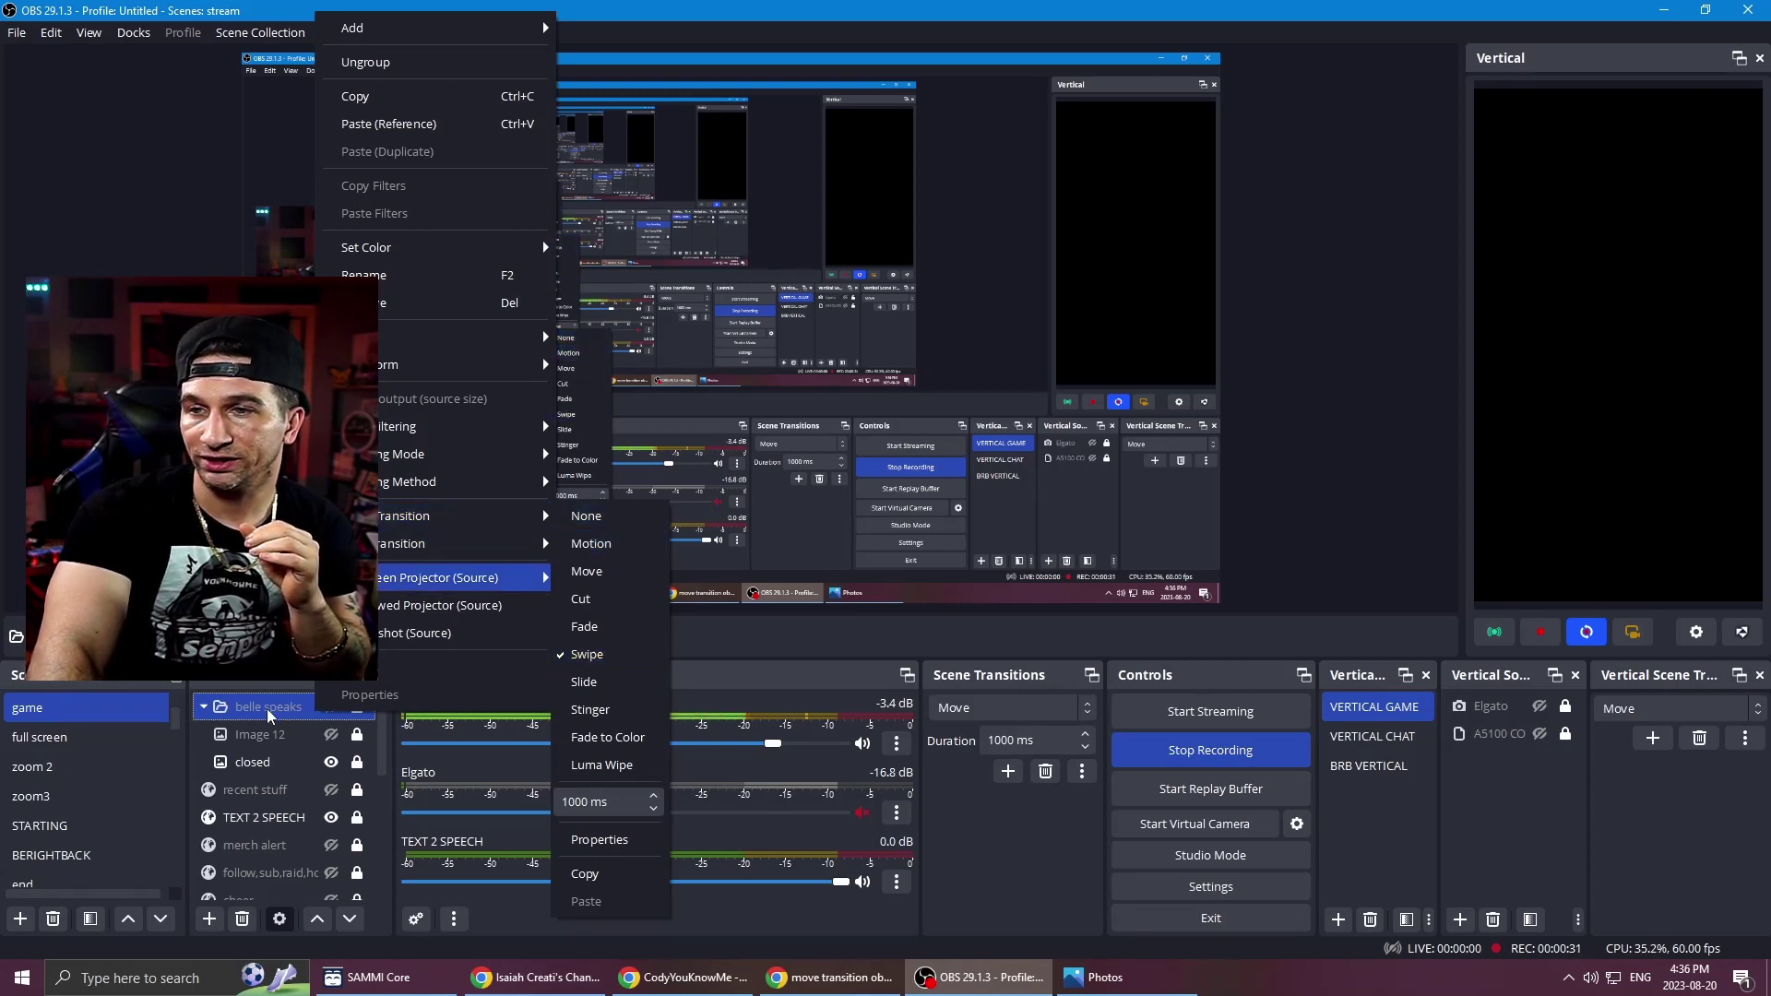
pyautogui.click(330, 711)
pyautogui.click(330, 707)
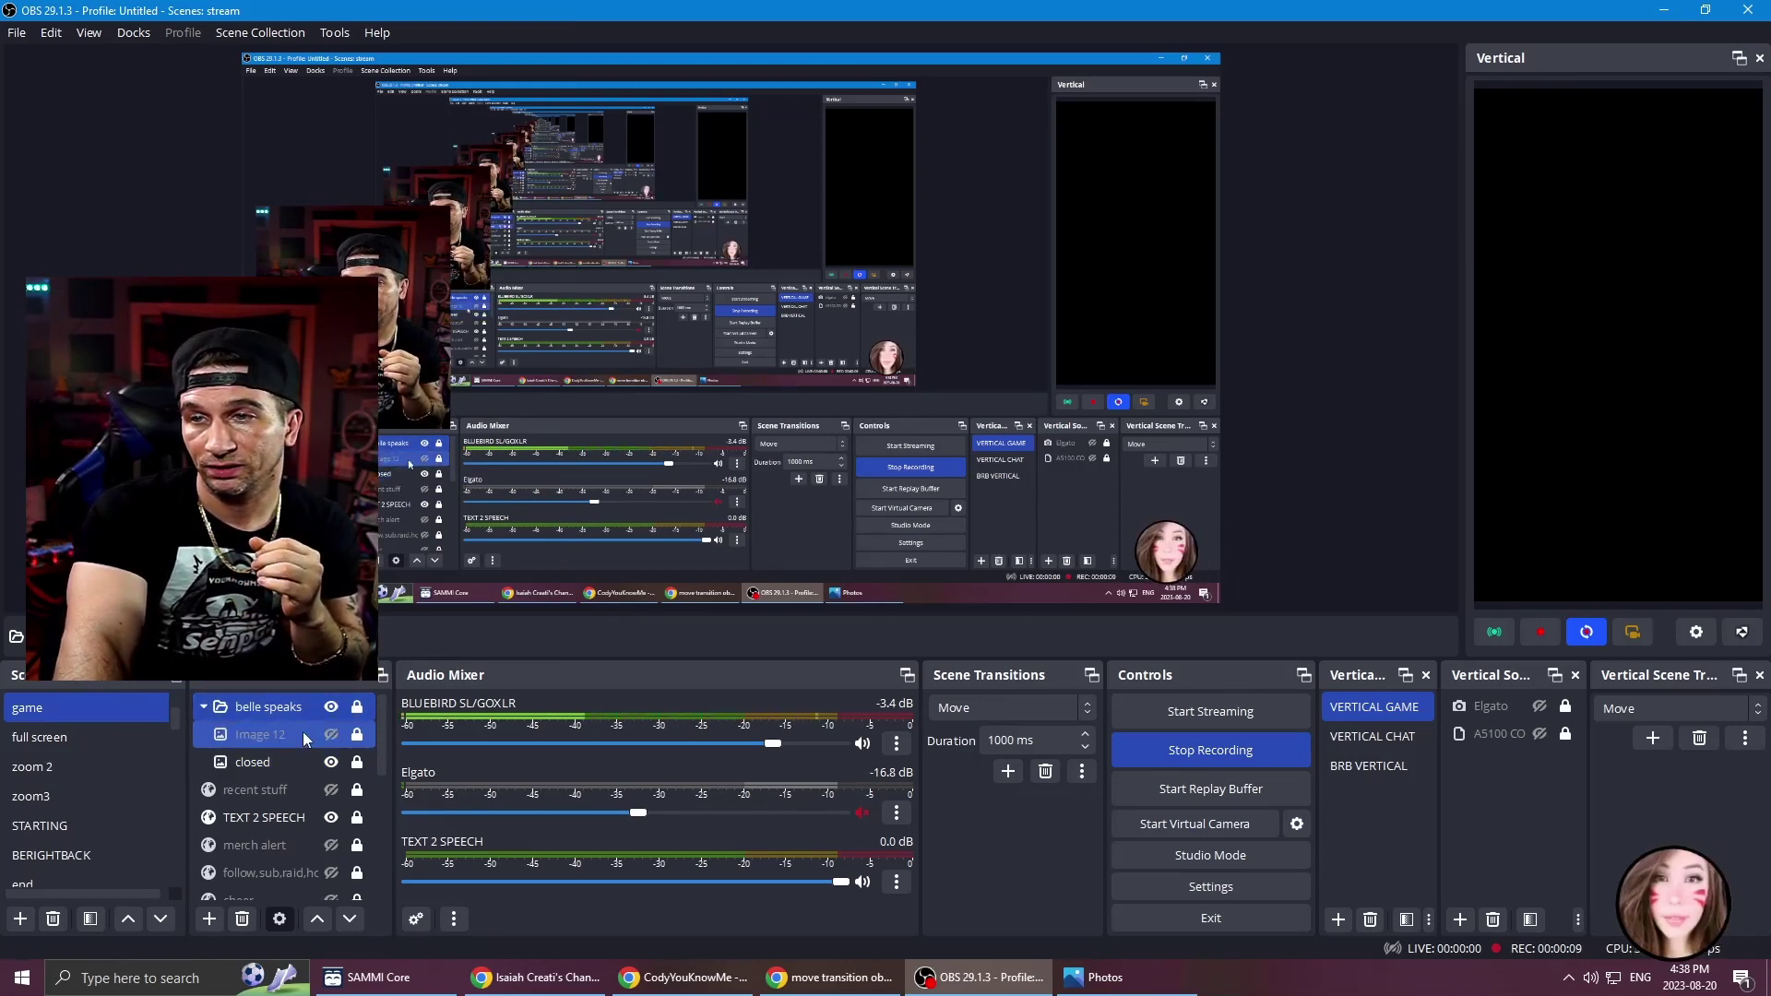
# Check the belle speaks group's hide transition and hide the group to preview it.
pyautogui.rightClick(303, 716)
pyautogui.moveTo(498, 548)
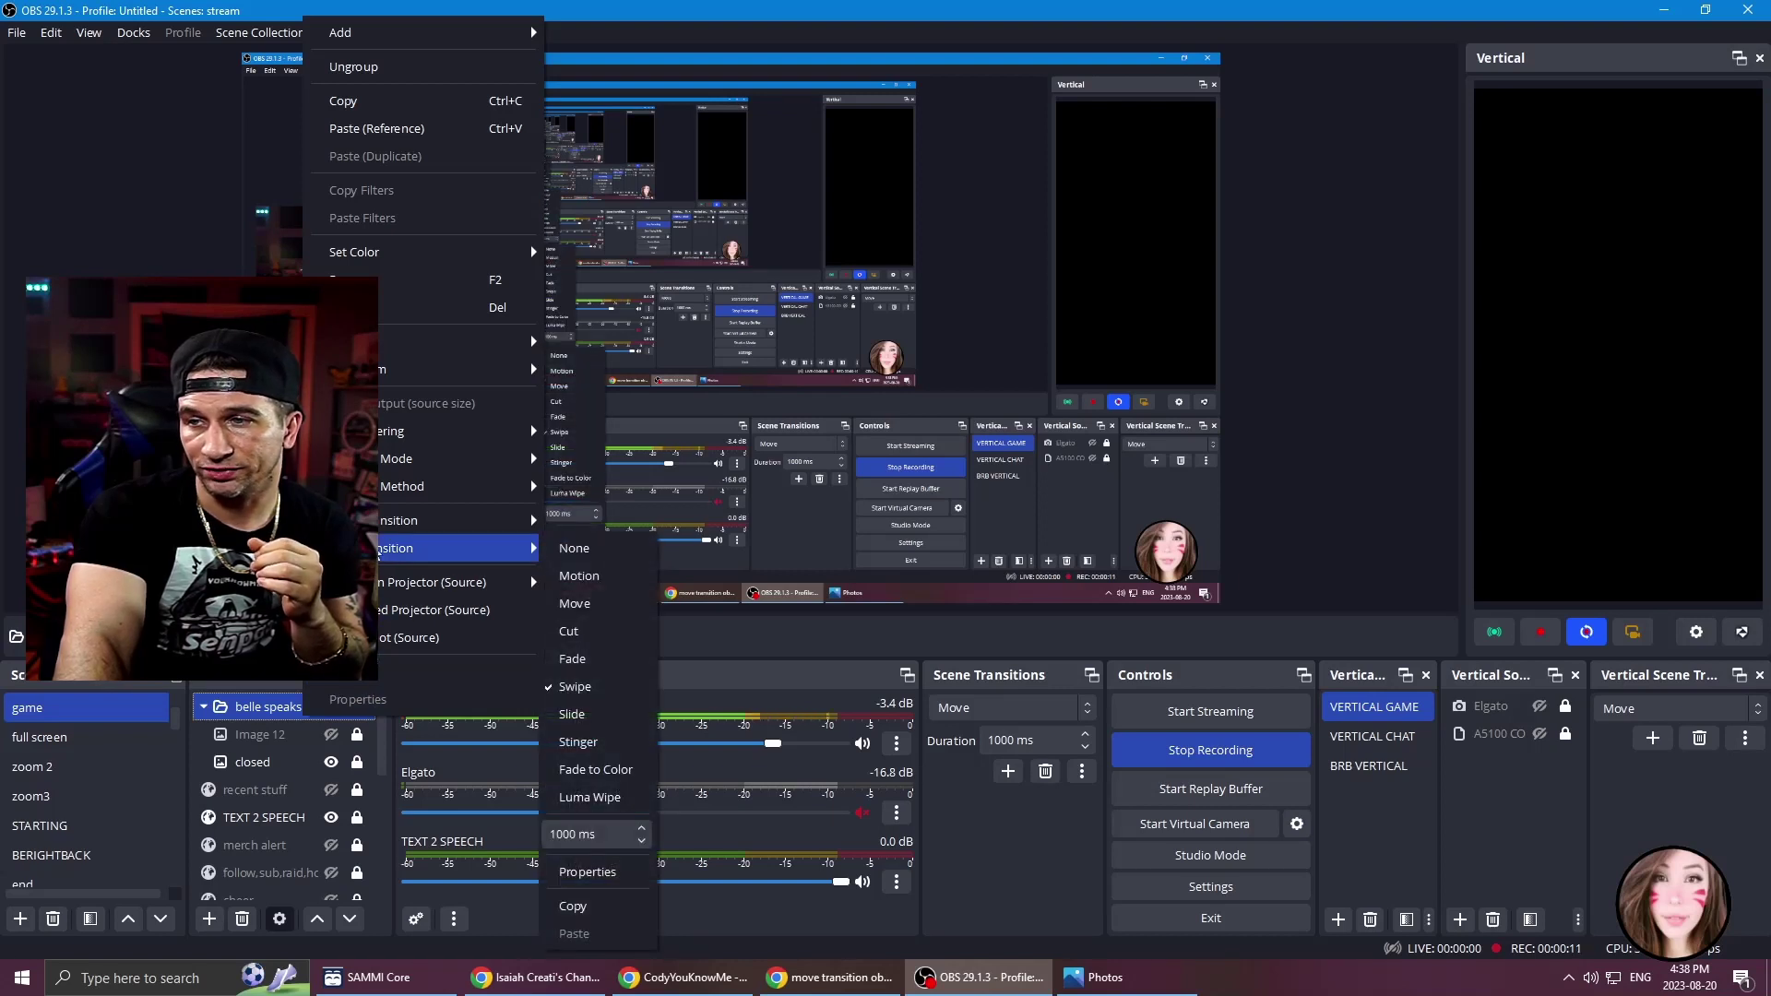
pyautogui.click(247, 705)
pyautogui.click(331, 708)
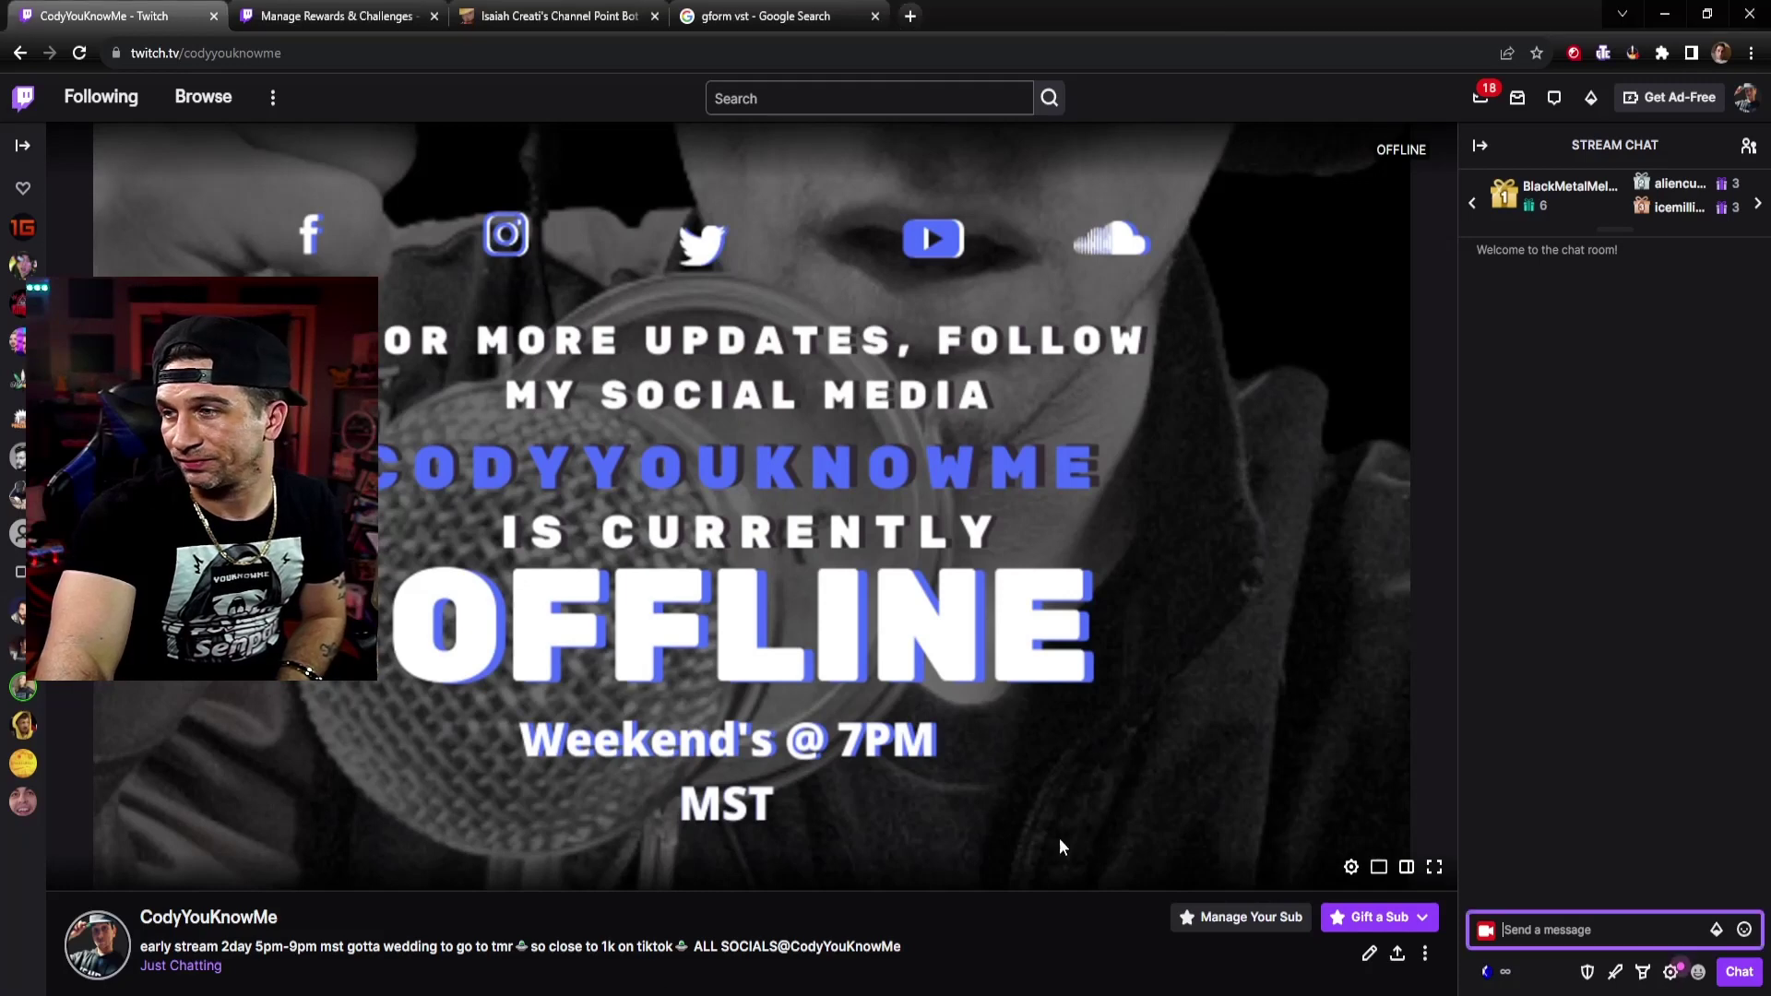
# On the Twitch channel page, redeem the Belle Speaks With Text To Speech reward with a chat message about the hilarious video.
pyautogui.click(1489, 974)
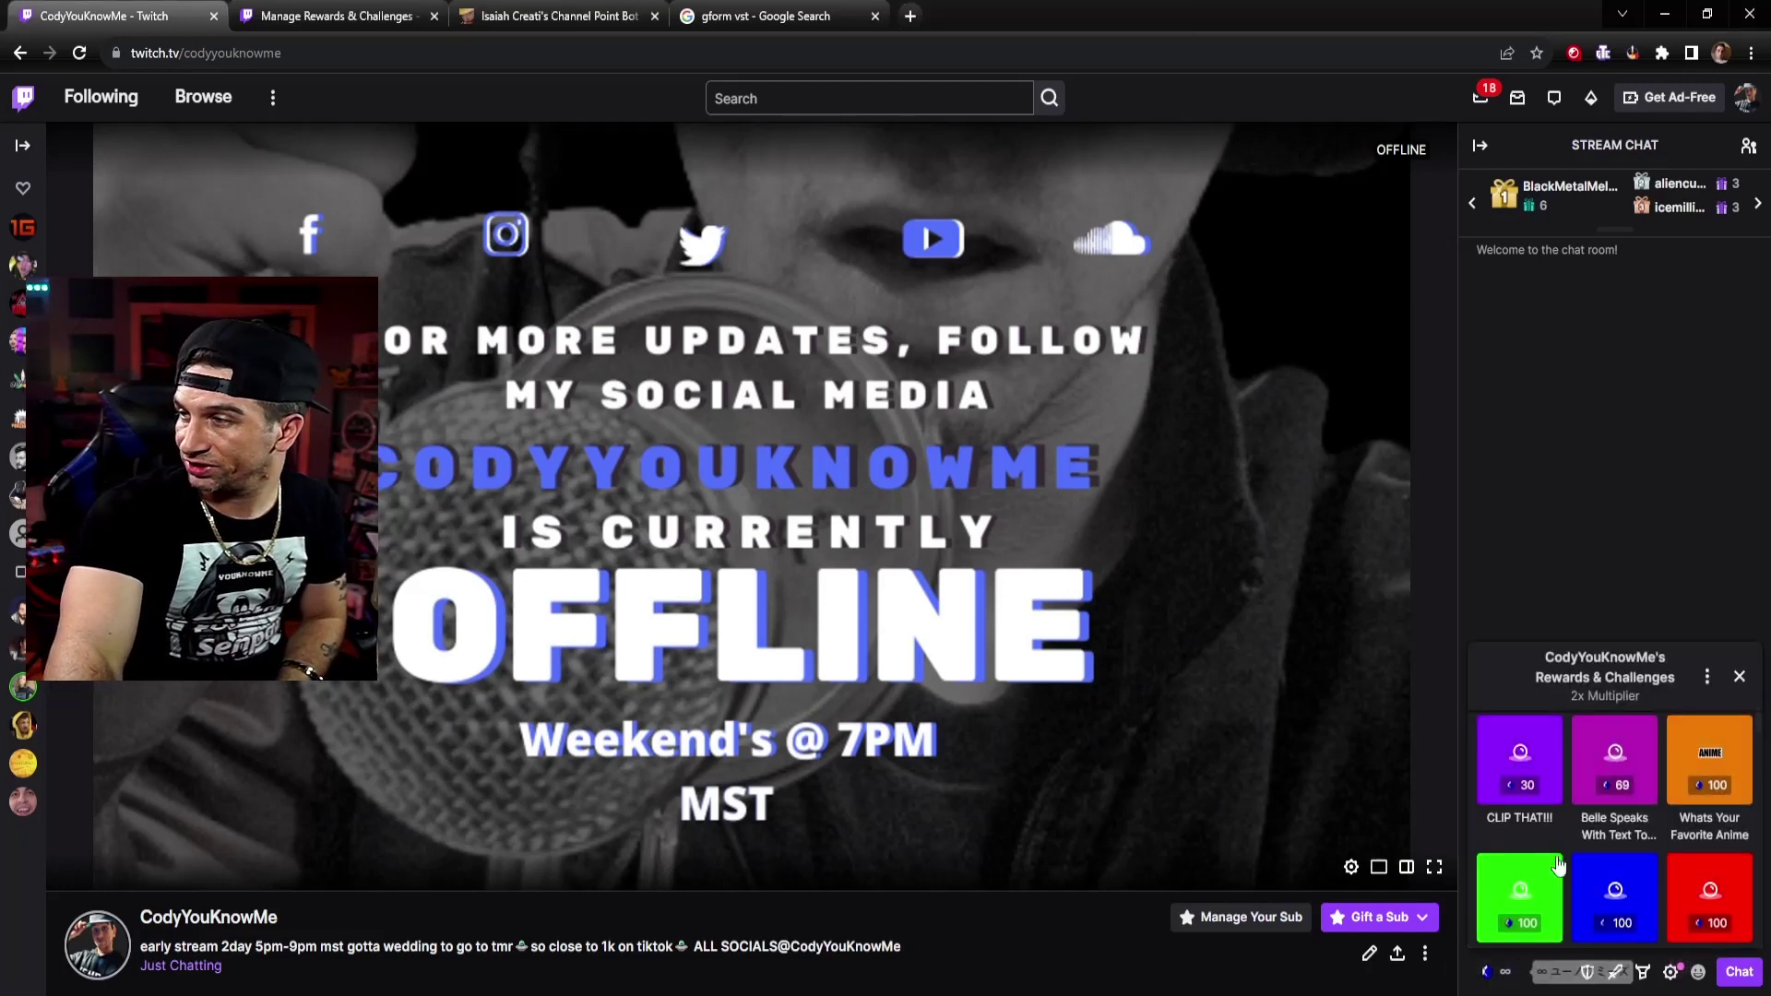
pyautogui.click(1612, 759)
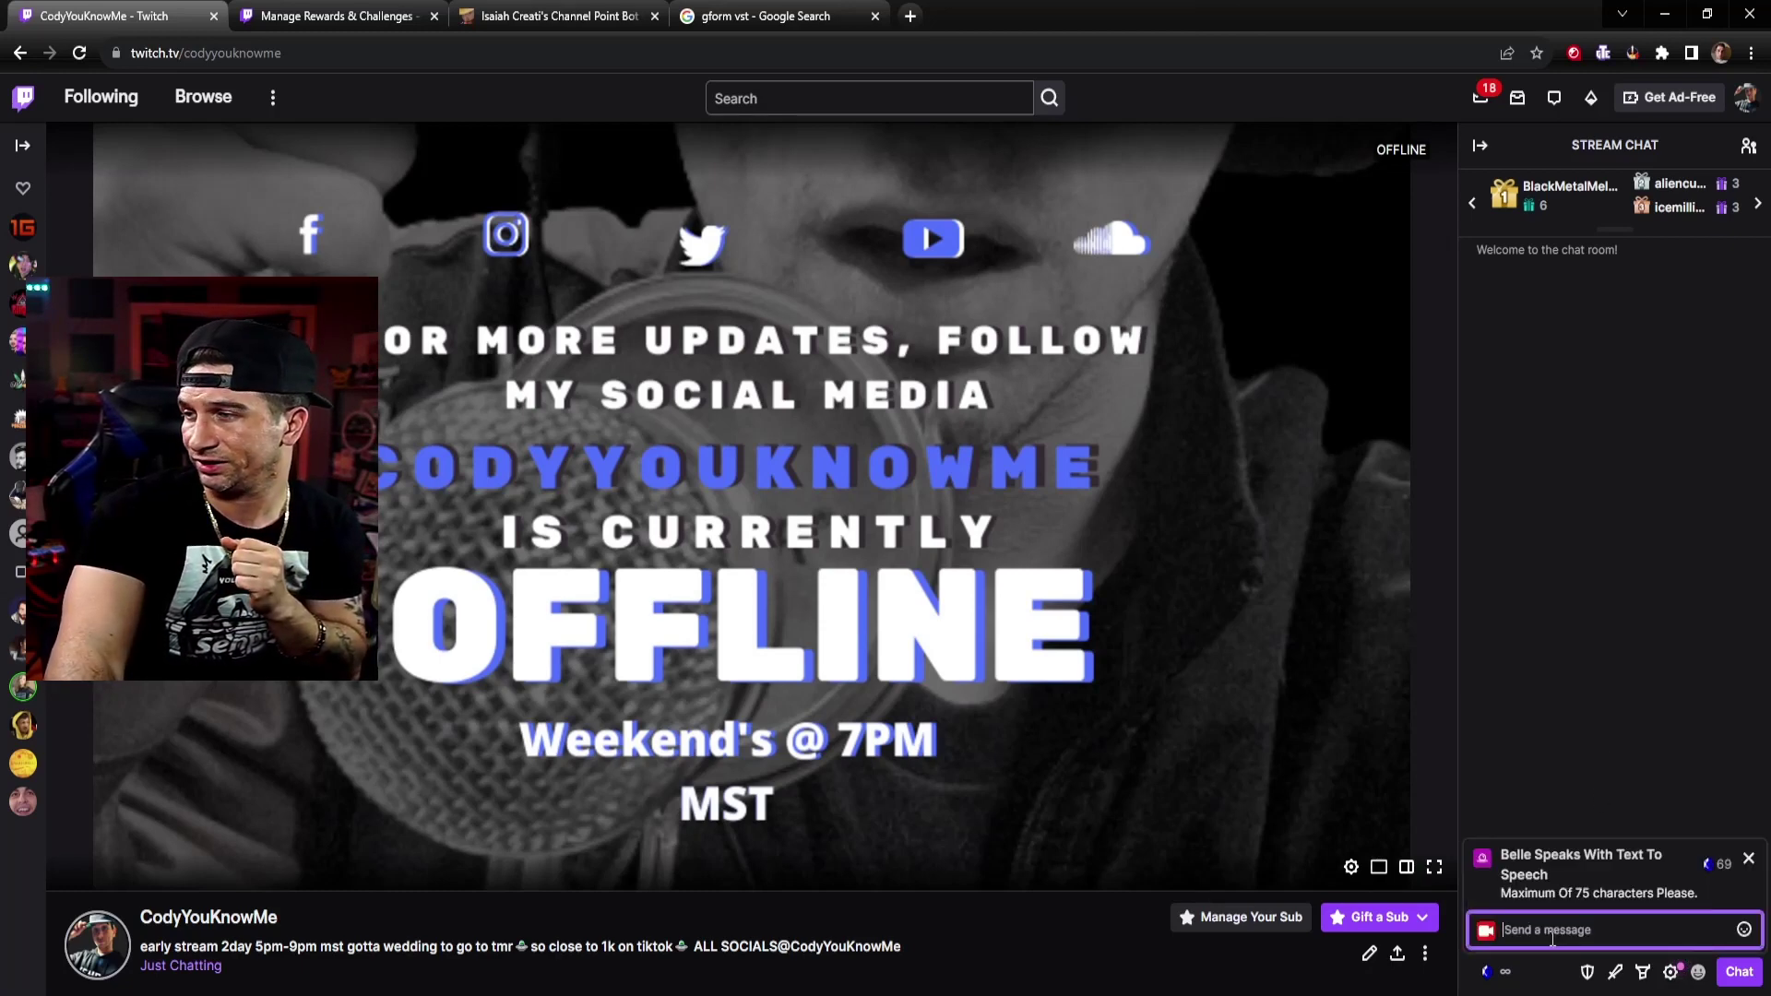
pyautogui.write('hey everyone did you see that video that cody made? it was hilarious he is such a weeb! ha ha ha')
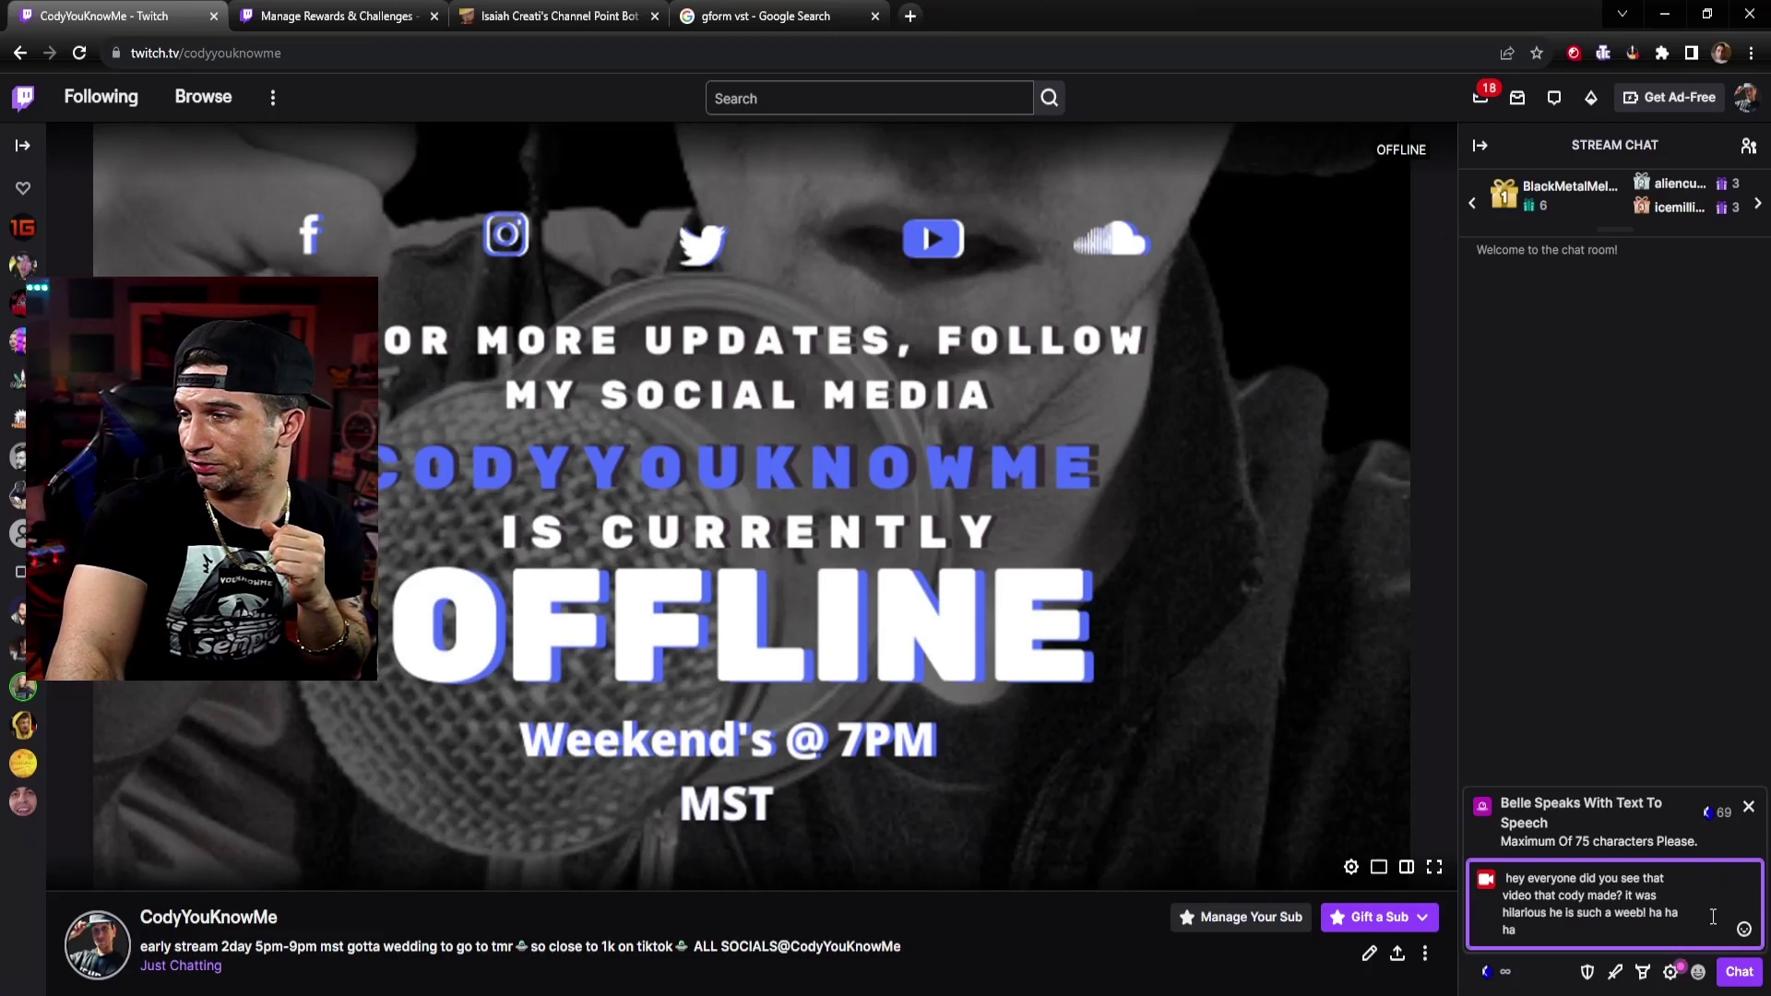
pyautogui.click(1739, 973)
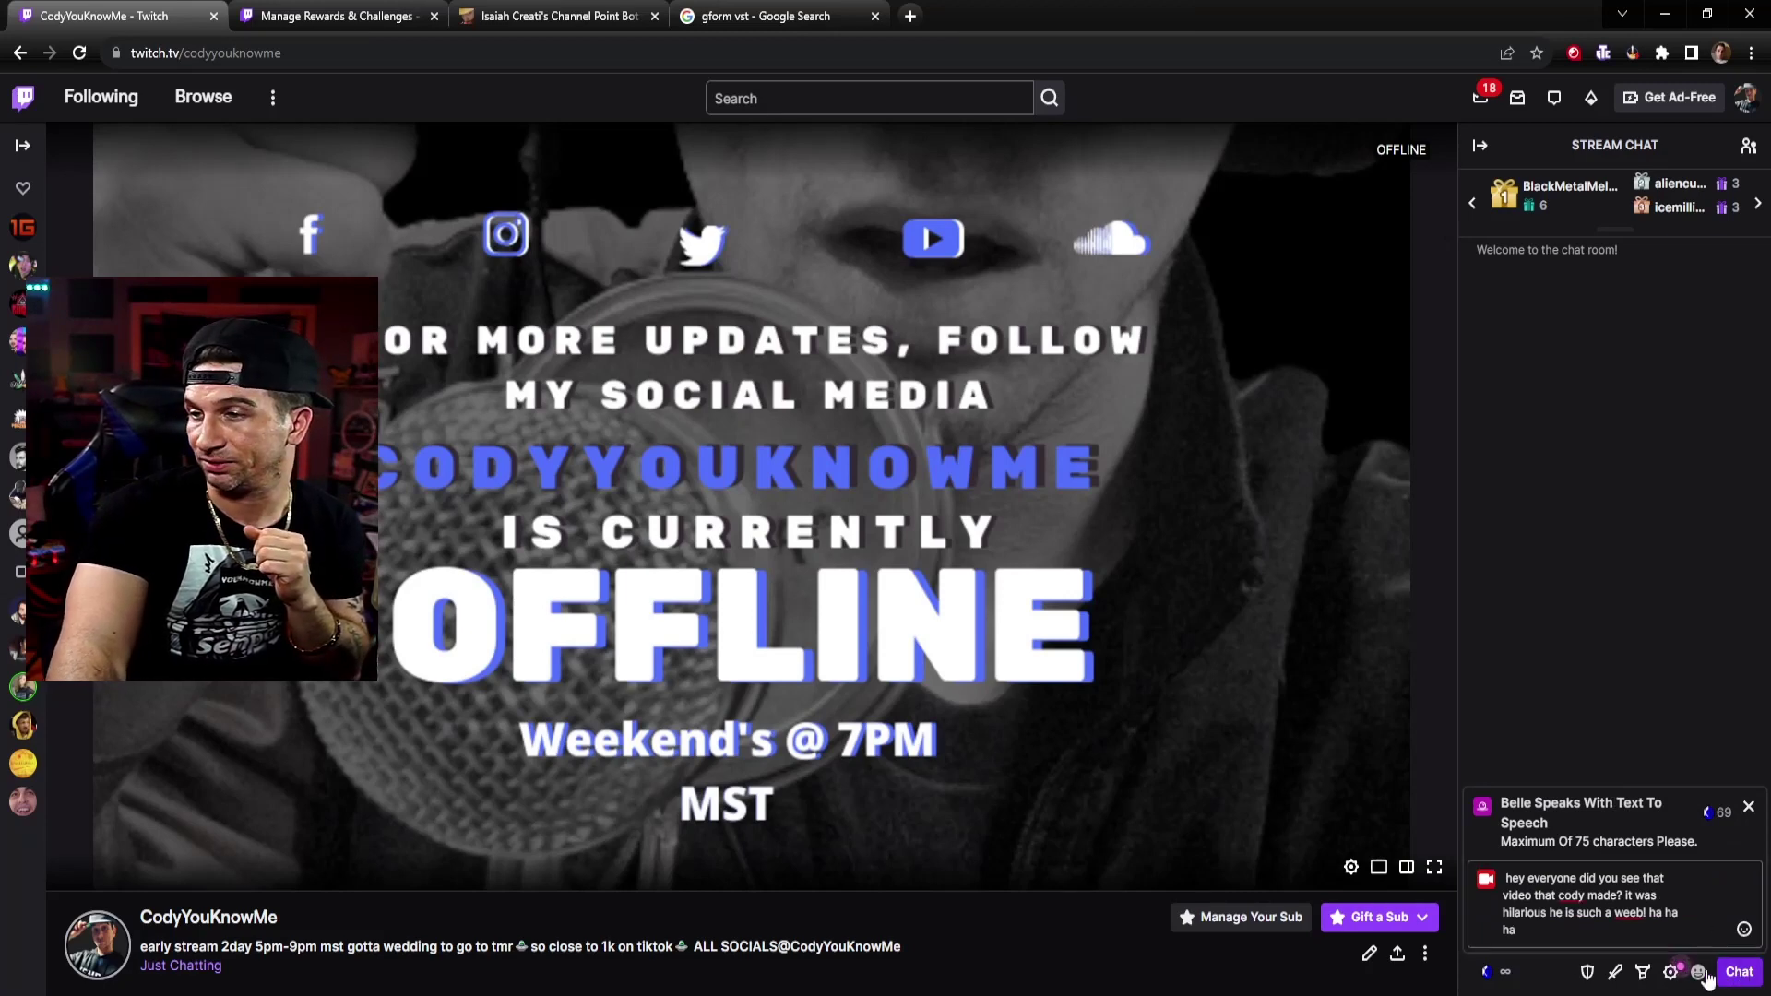